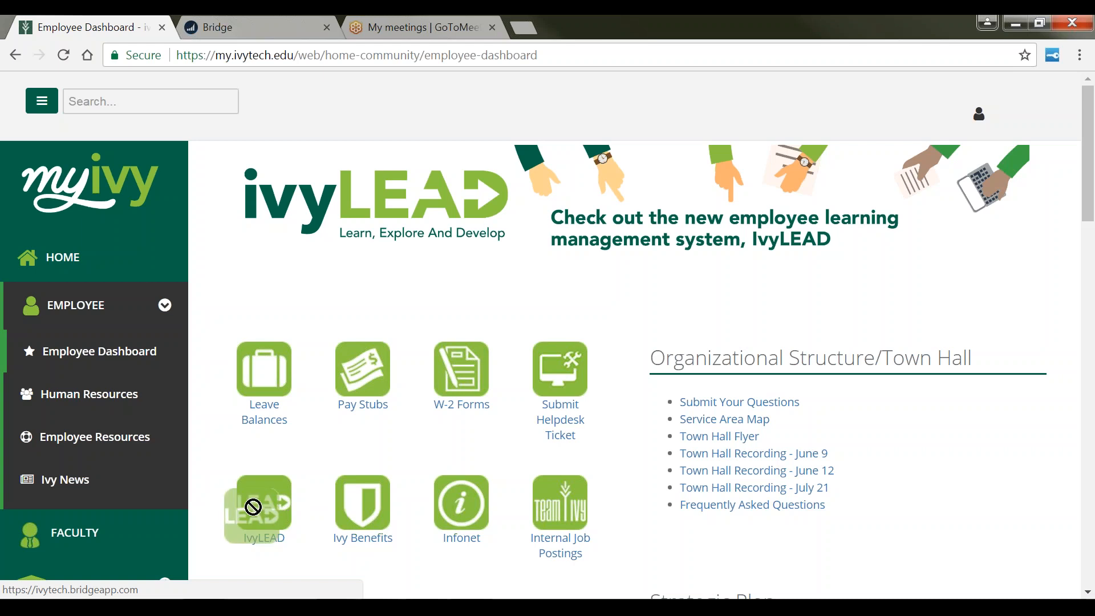
# - Open IvyLEAD from the employee dashboard, dismissing the feedback banner, and go to its Live Trainings list
pyautogui.click(262, 509)
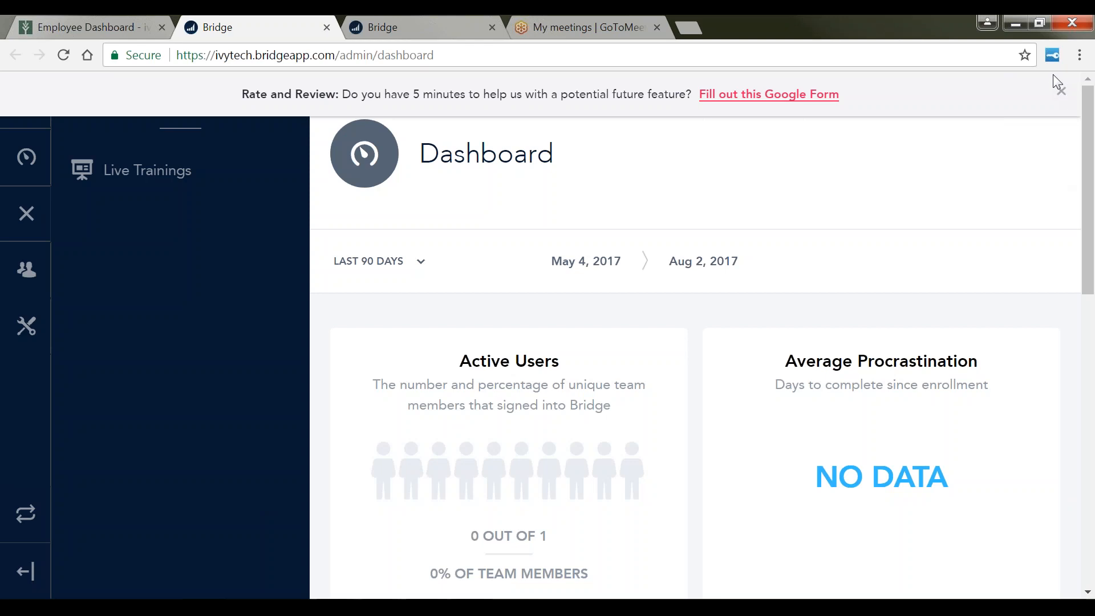
pyautogui.click(1062, 92)
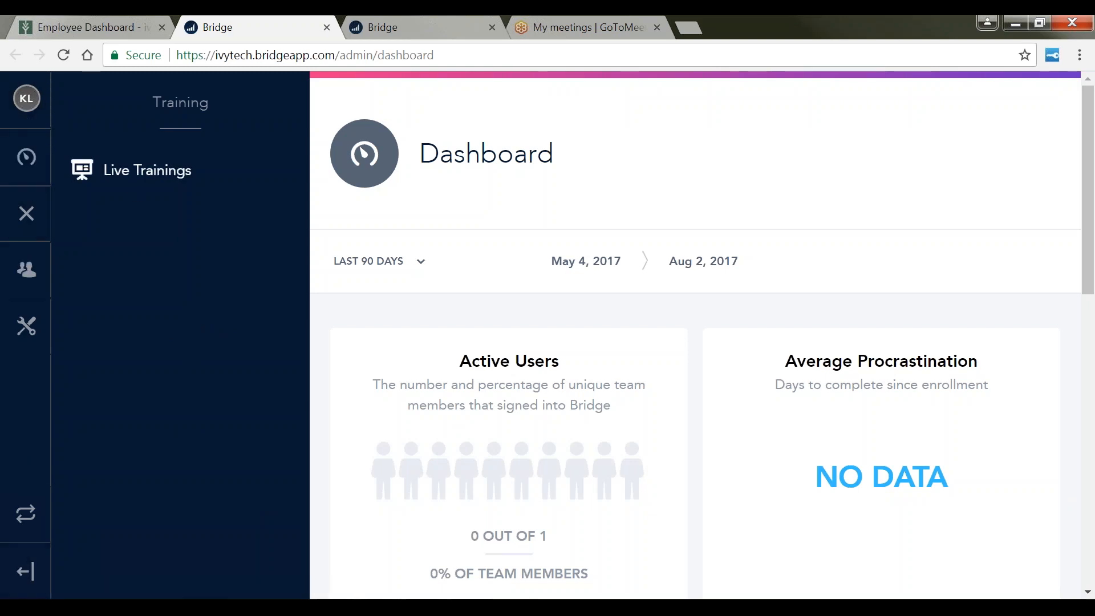
pyautogui.click(147, 171)
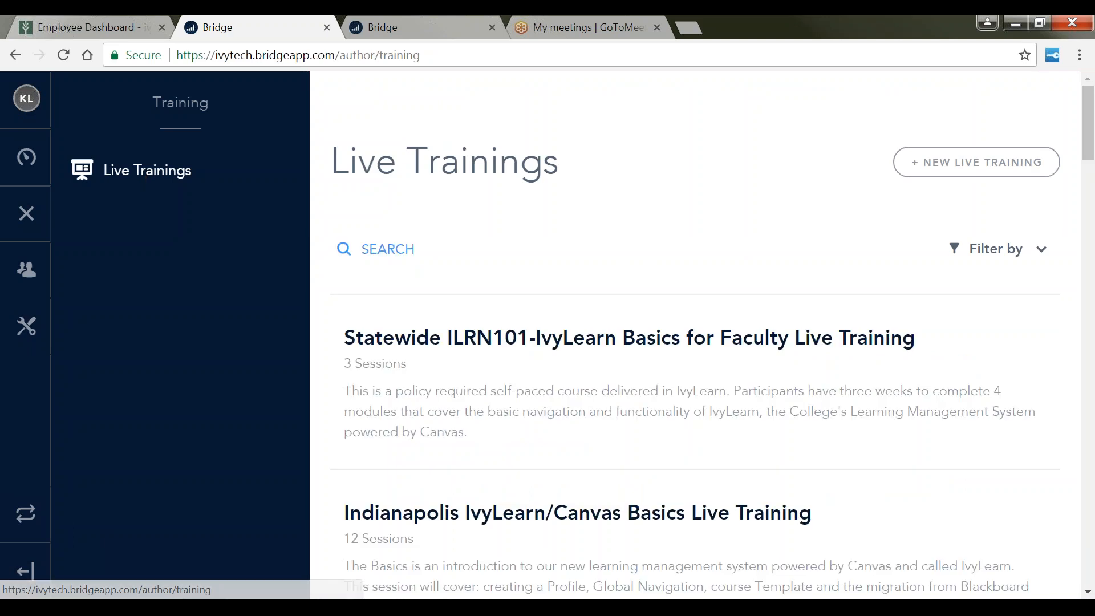
# - Search the live trainings for "statewide" and dismiss the incoming e-mail notifications
pyautogui.click(411, 252)
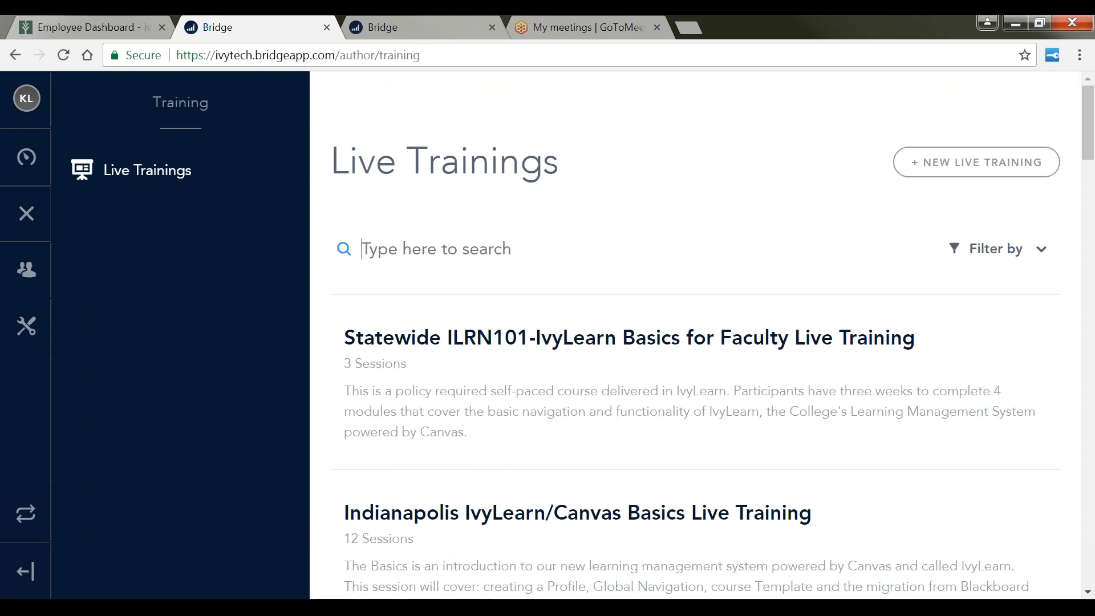
pyautogui.write('sta')
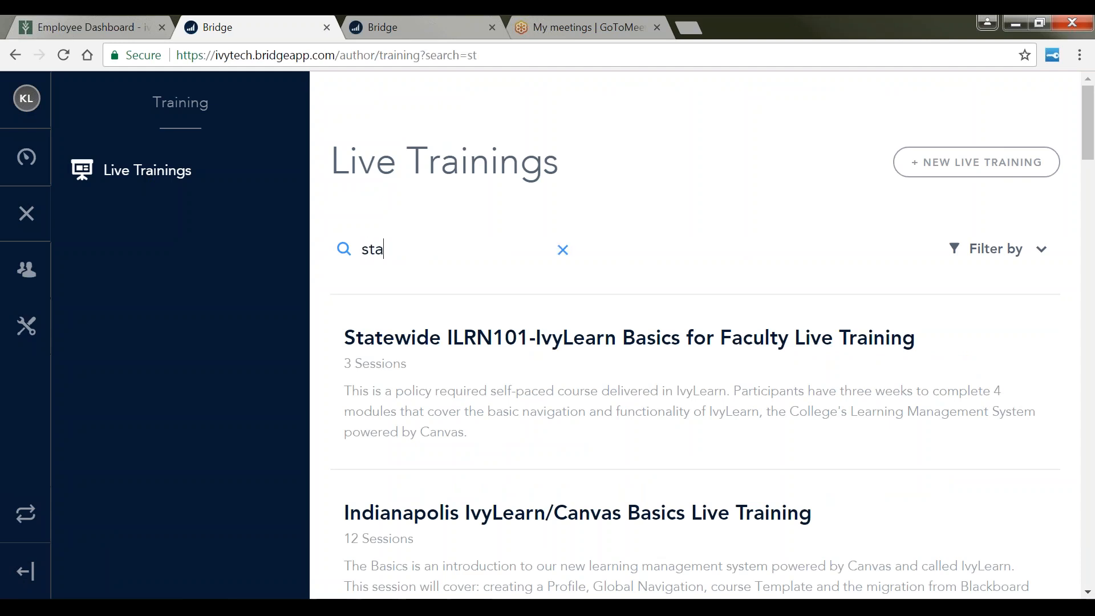
pyautogui.write('tewide')
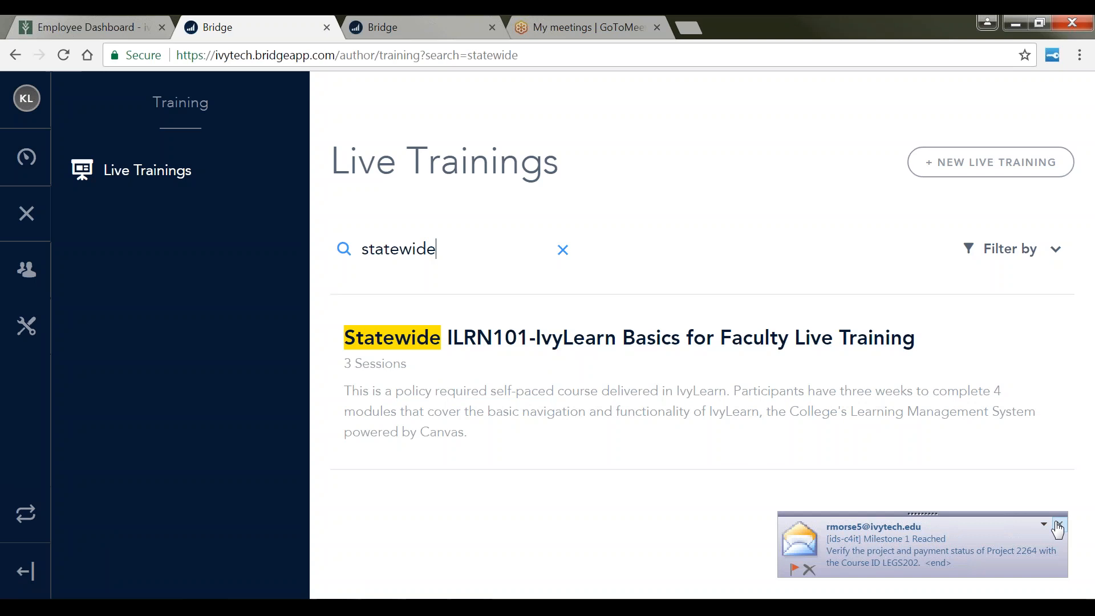
pyautogui.click(1059, 524)
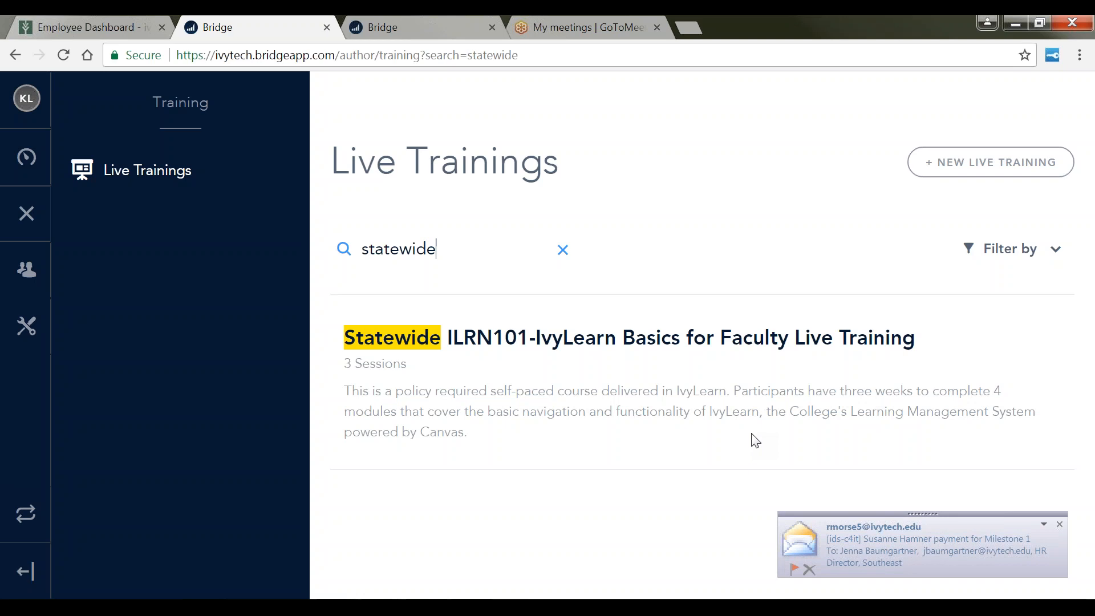
pyautogui.click(1059, 525)
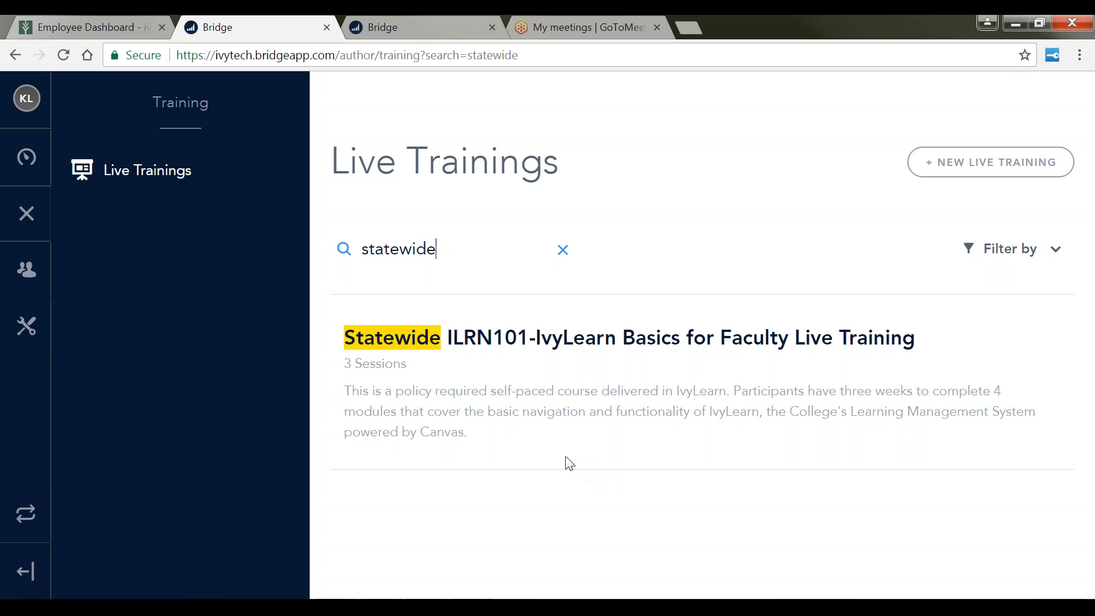
# - Open the Statewide ILRN101-IvyLearn Basics for Faculty Live Training and look over its existing session cards
pyautogui.click(944, 171)
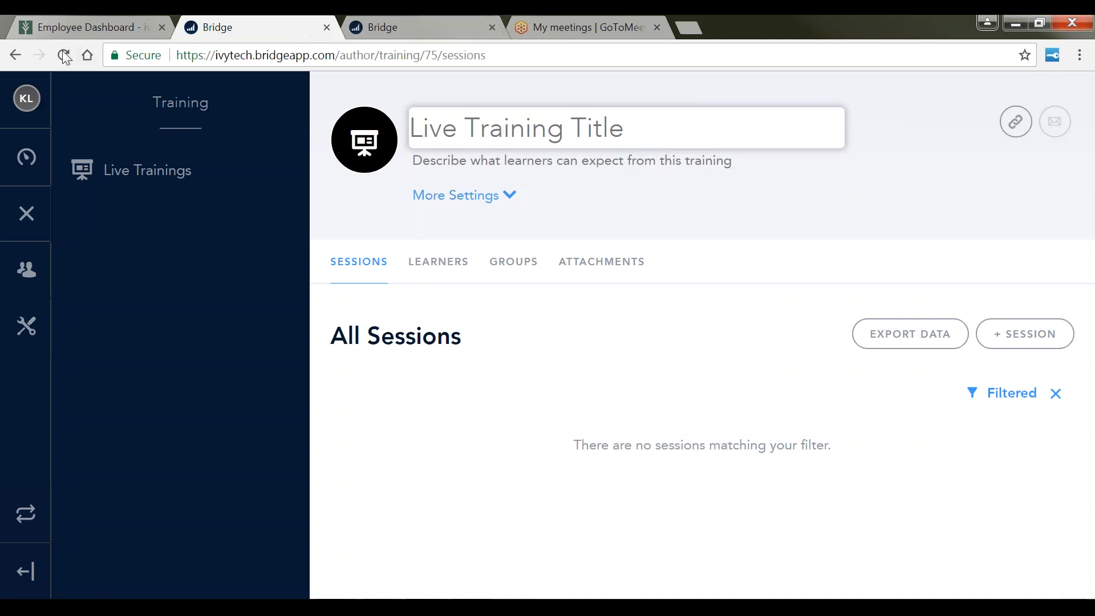
pyautogui.click(14, 56)
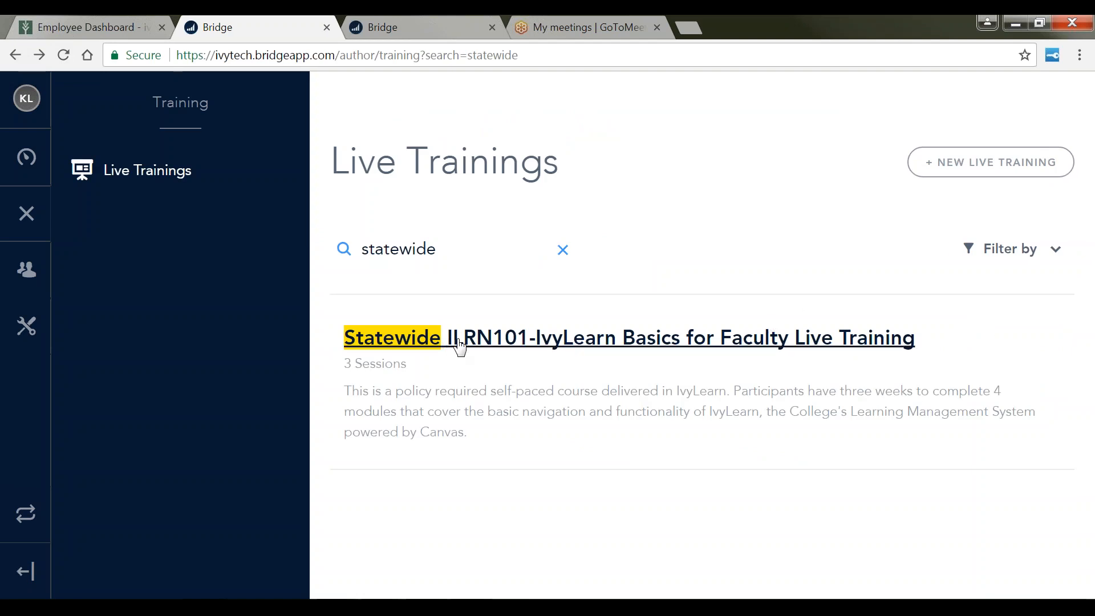
pyautogui.click(552, 340)
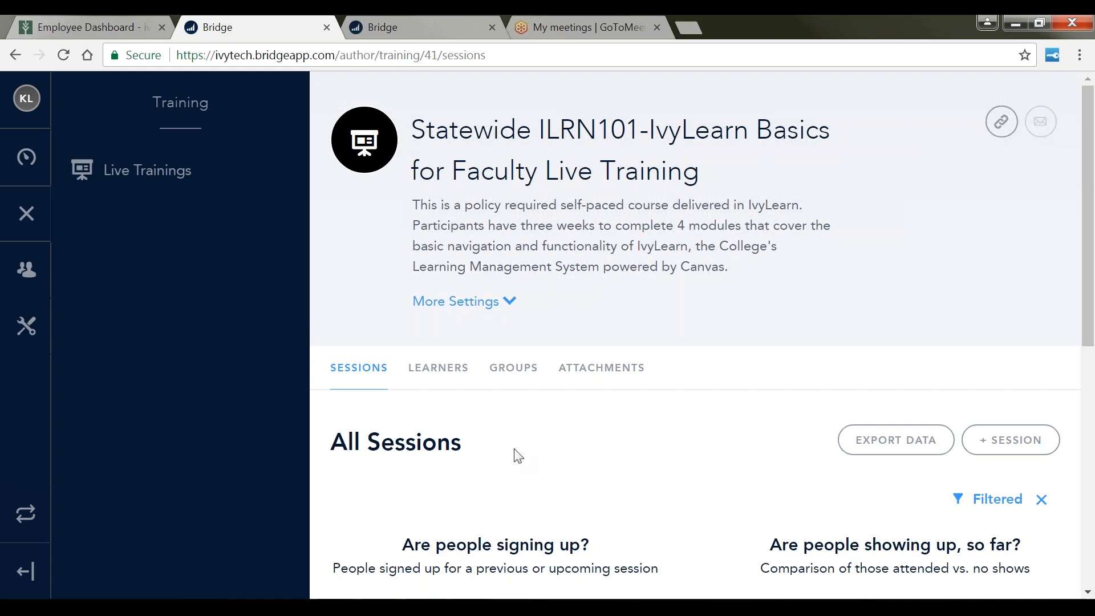
pyautogui.scroll(-3, 548, 460)
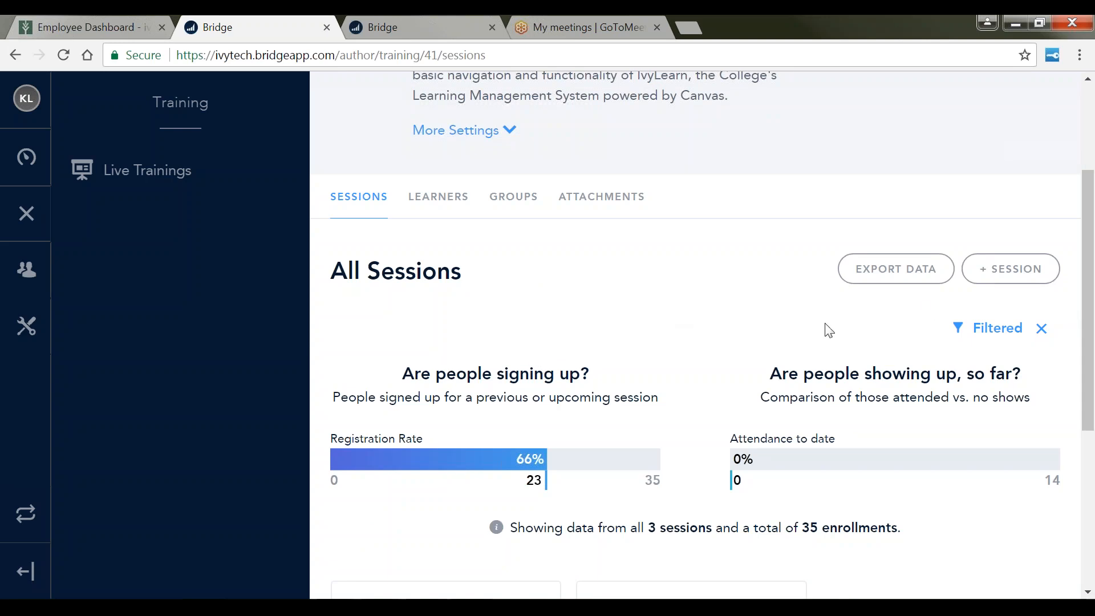
pyautogui.scroll(-3, 619, 327)
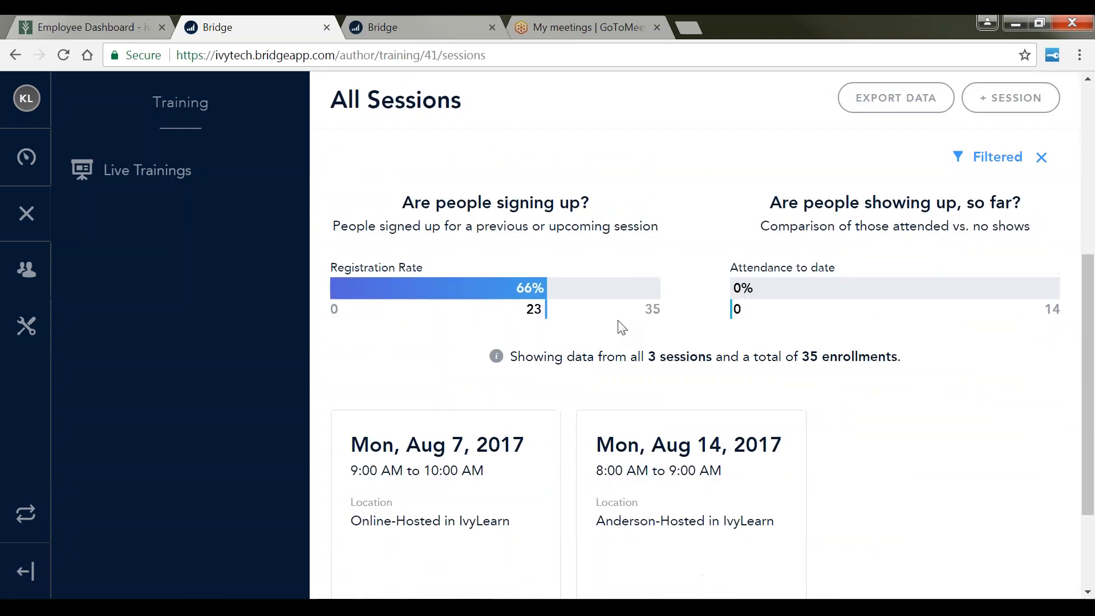
pyautogui.scroll(-2, 542, 322)
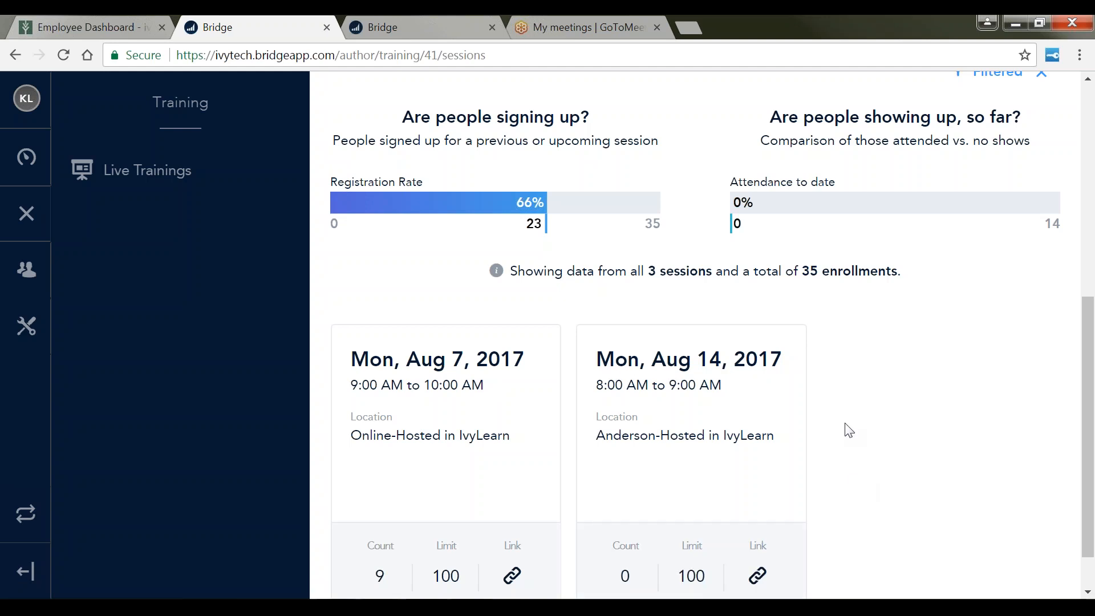
pyautogui.scroll(-1, 847, 431)
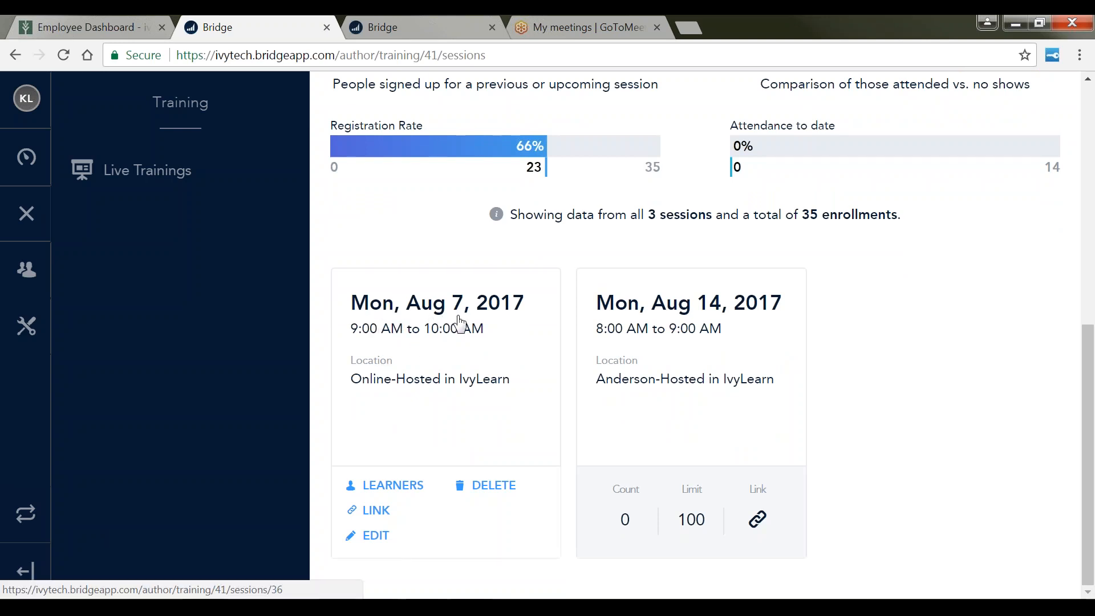
pyautogui.moveTo(681, 325)
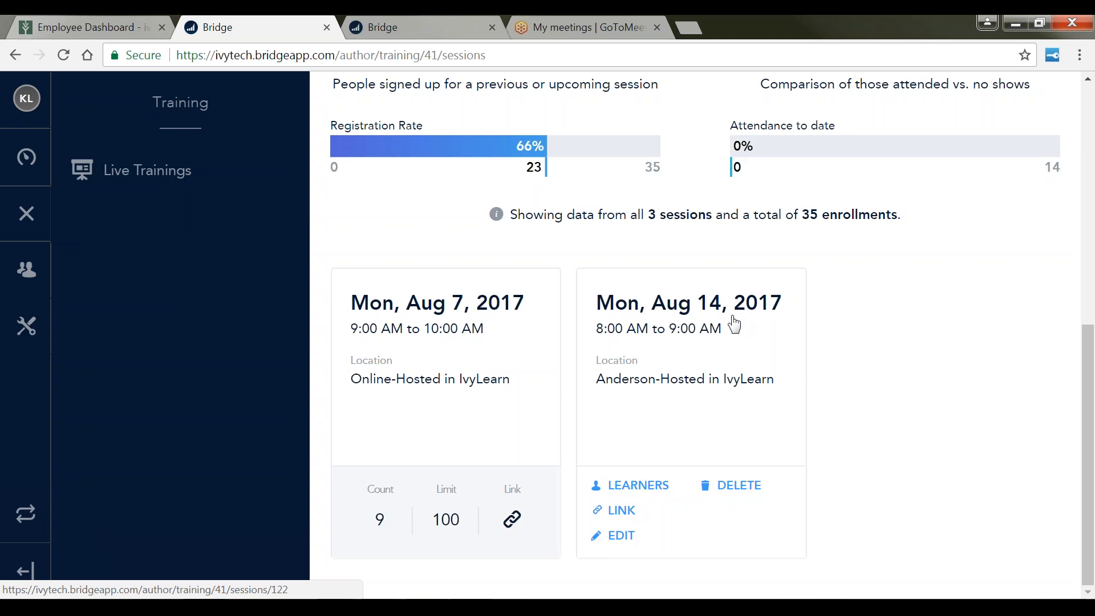
pyautogui.moveTo(391, 344)
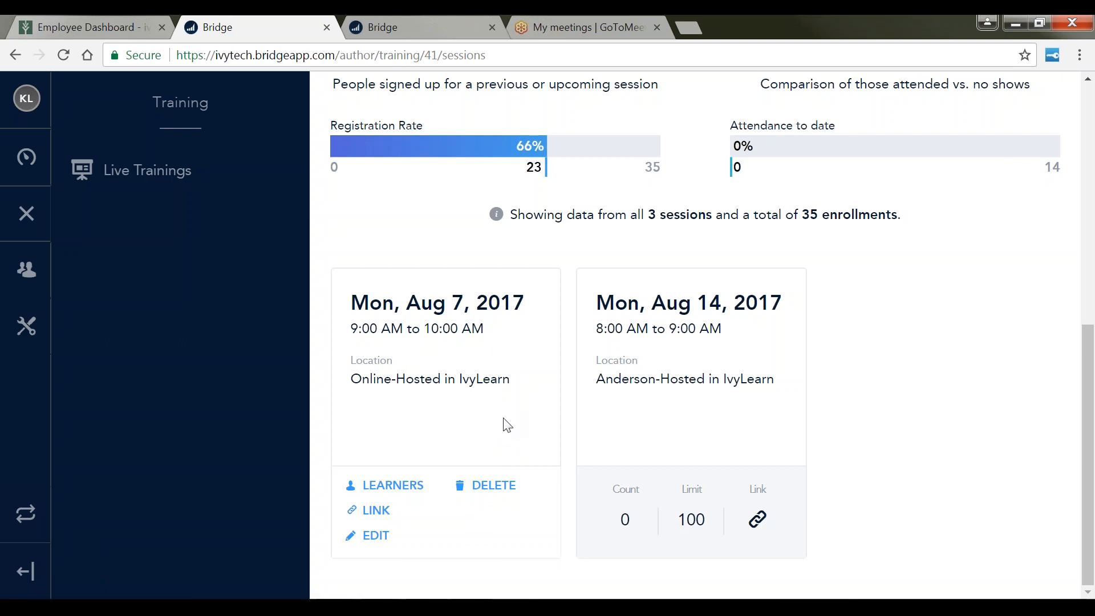
# - Start a new session for this live training and set its date to August 21, 2017
pyautogui.scroll(2, 906, 438)
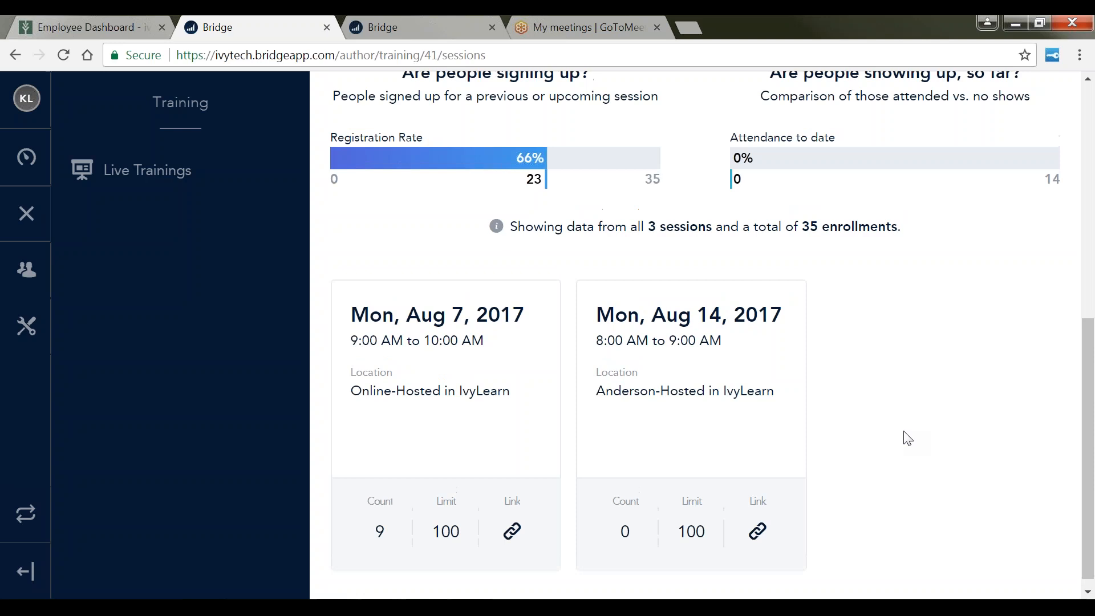
pyautogui.scroll(3, 1010, 479)
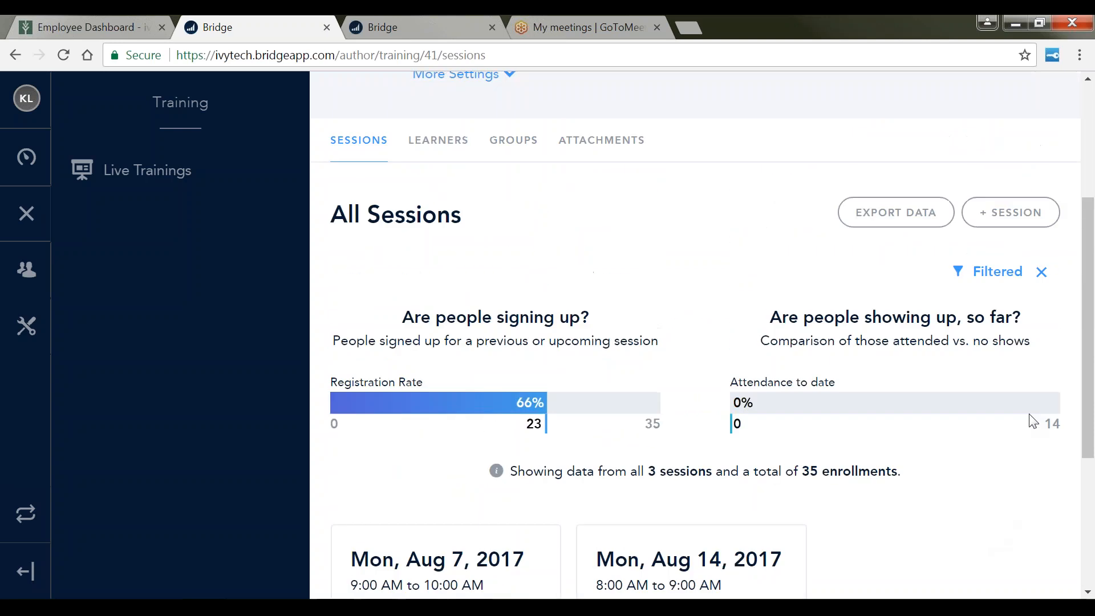
pyautogui.click(998, 214)
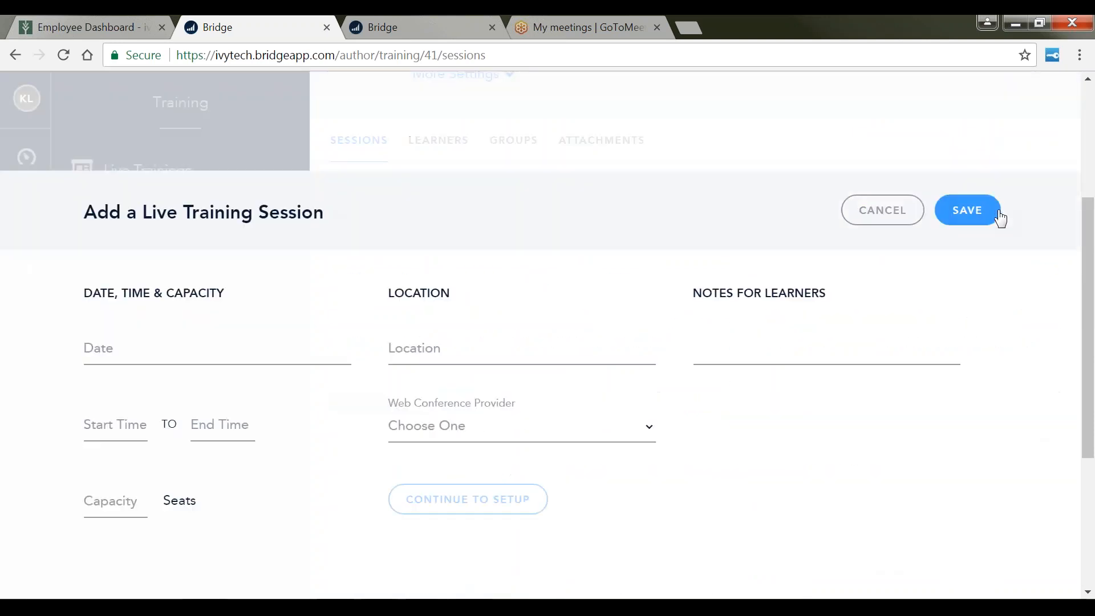
pyautogui.click(117, 352)
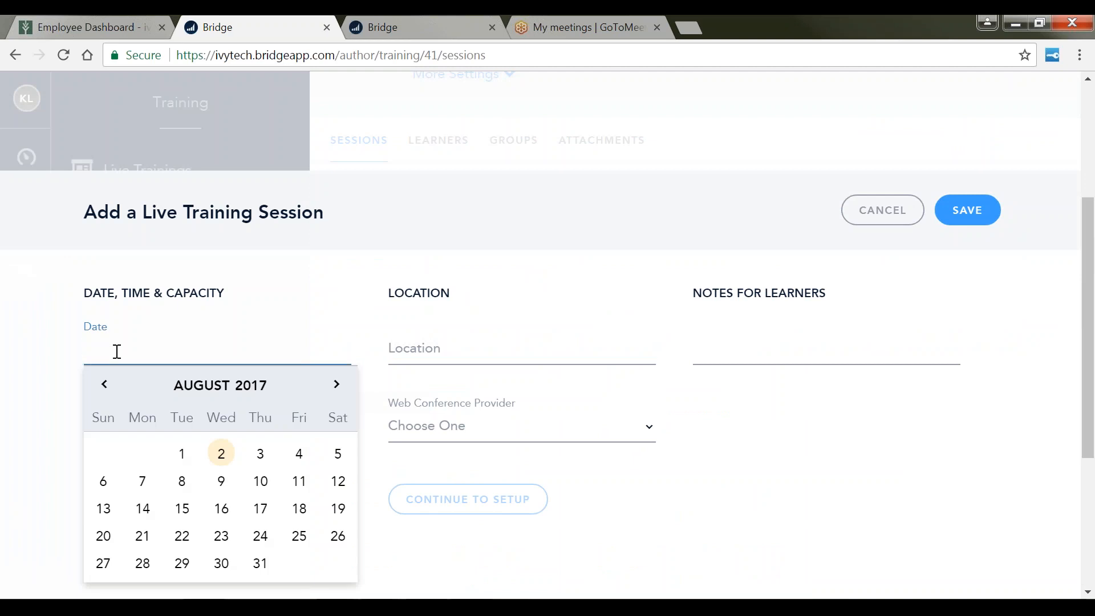
pyautogui.click(139, 513)
pyautogui.click(143, 537)
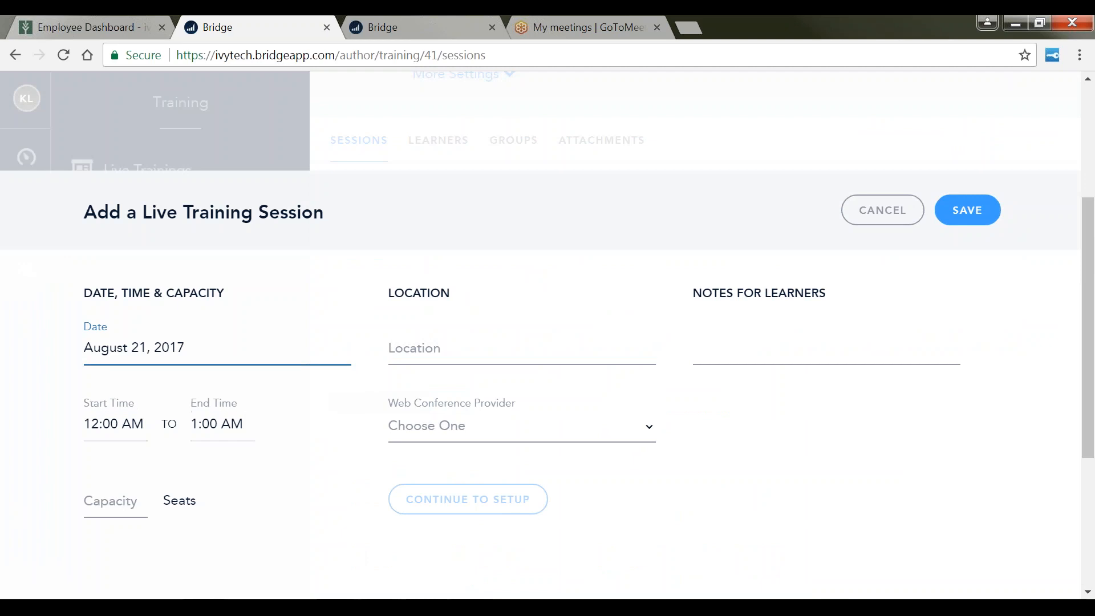
# - Set the session's time to 8:00 AM through 9:00 AM and its capacity to 100 seats
pyautogui.click(95, 422)
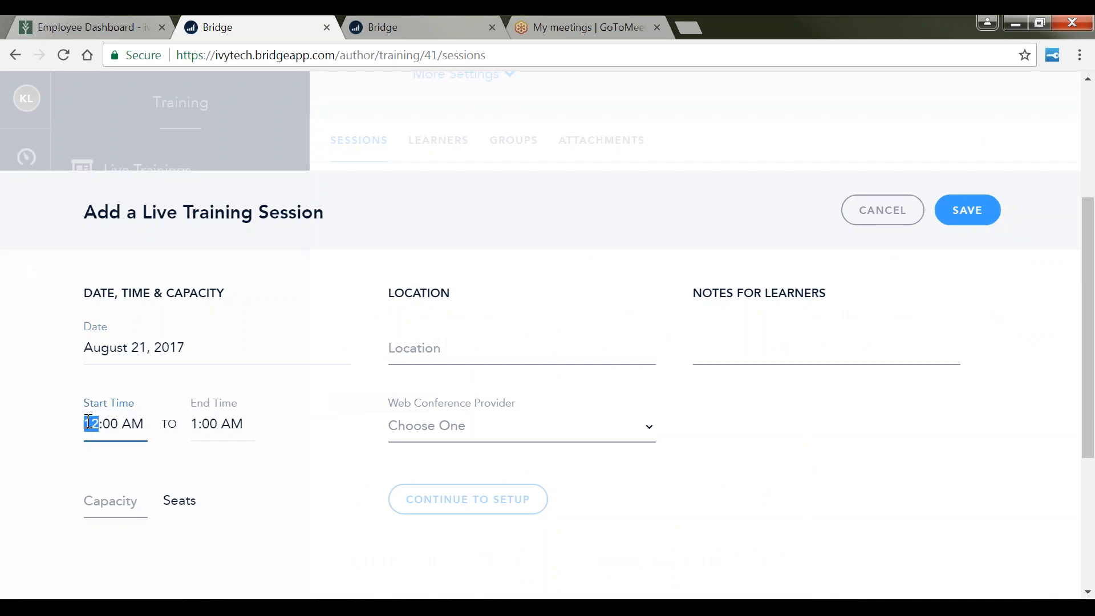
pyautogui.write('8')
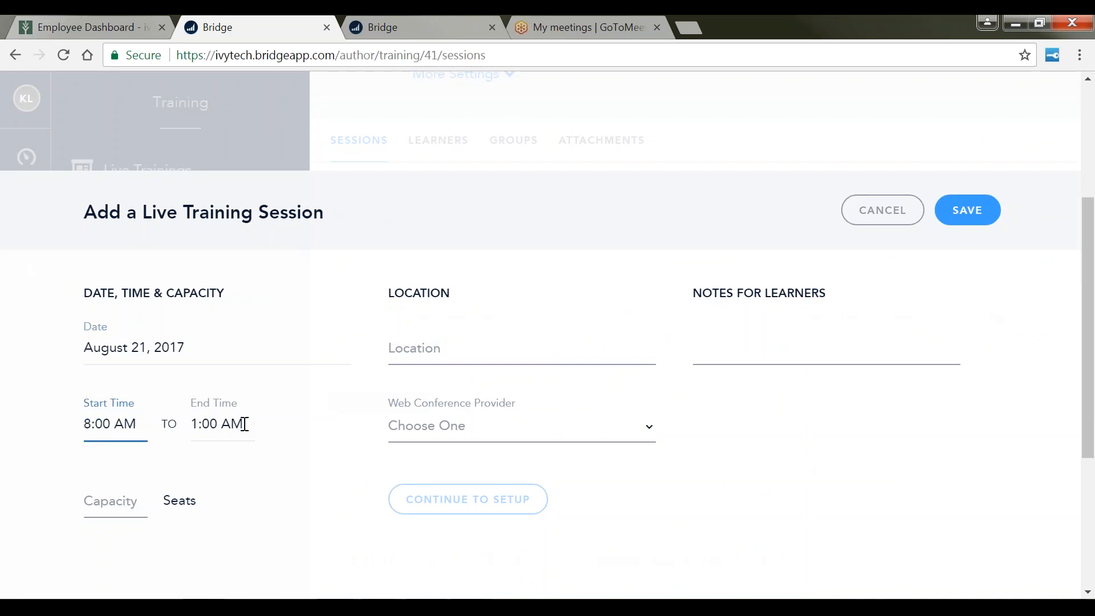
pyautogui.click(197, 423)
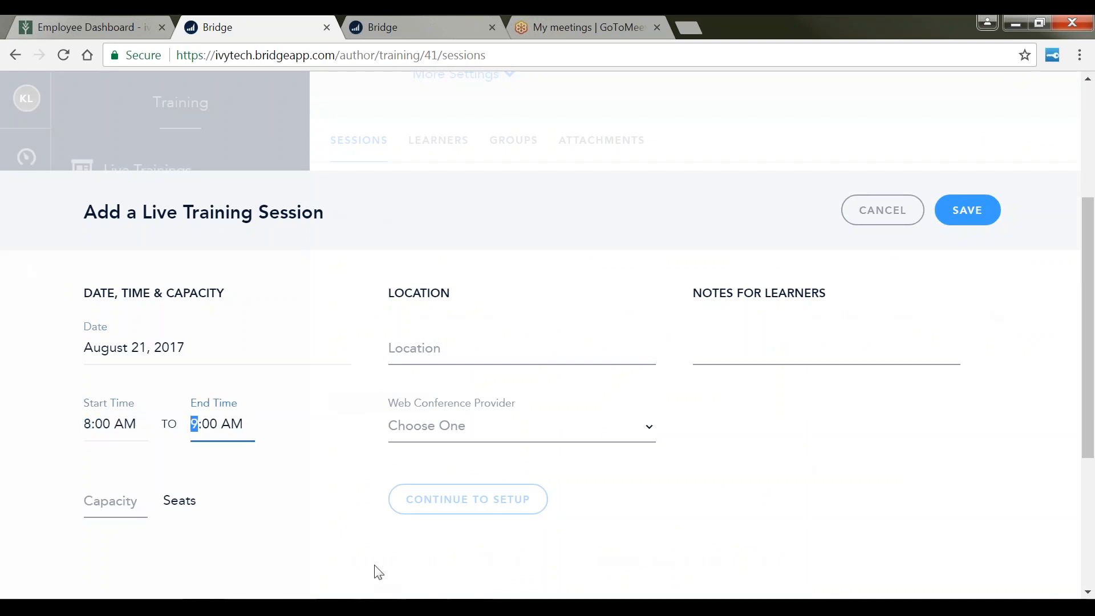
pyautogui.click(105, 501)
pyautogui.write('100')
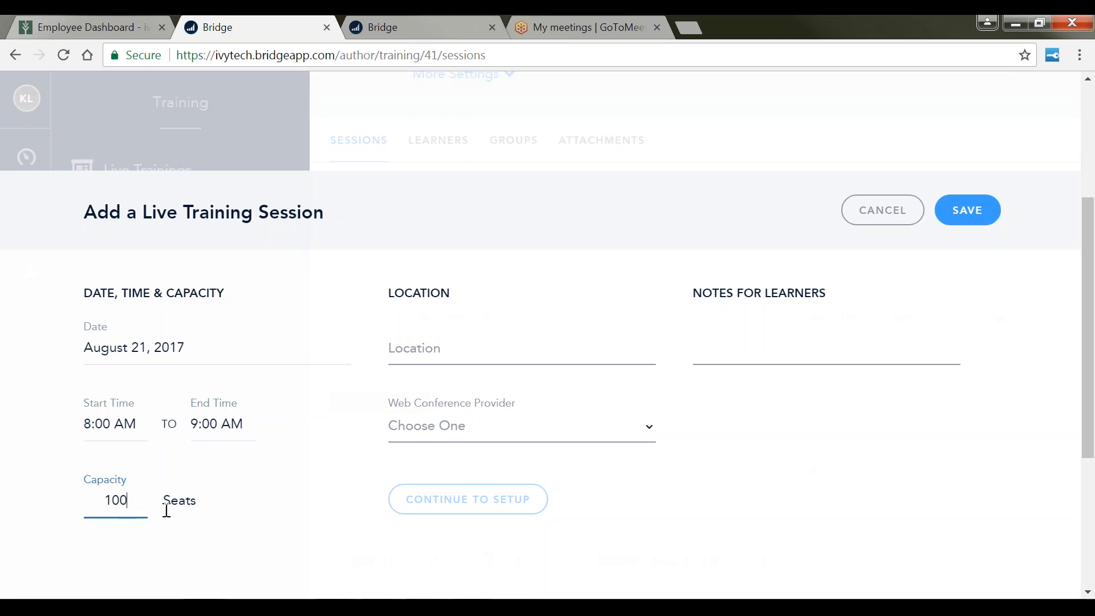
# - Enter "Anderson-hosted in IvyLearn" as the session's location
pyautogui.click(415, 349)
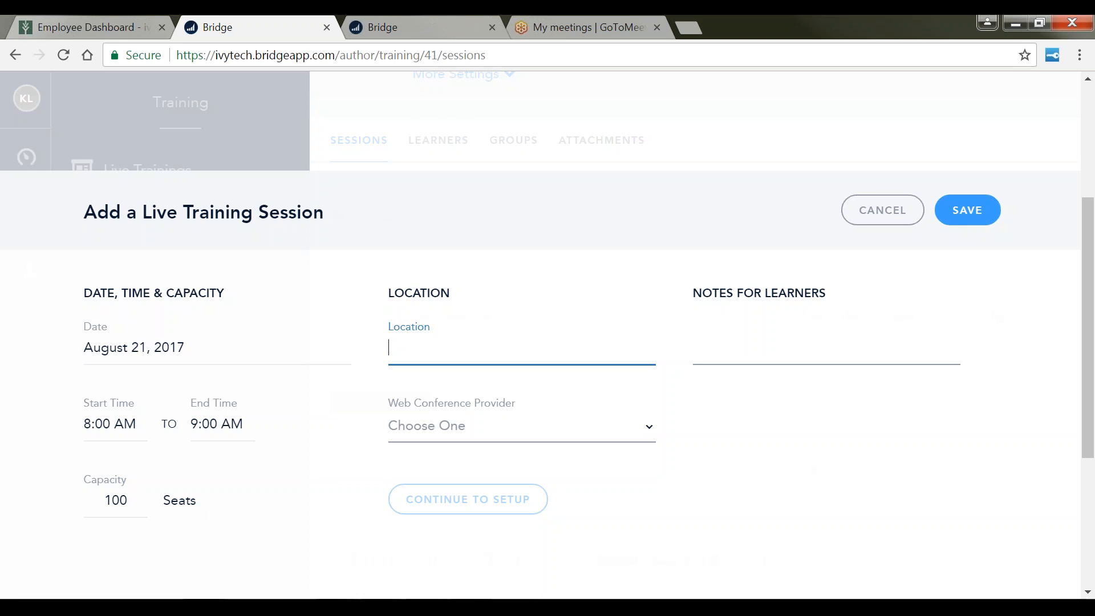
pyautogui.write('Anderson-hosted in')
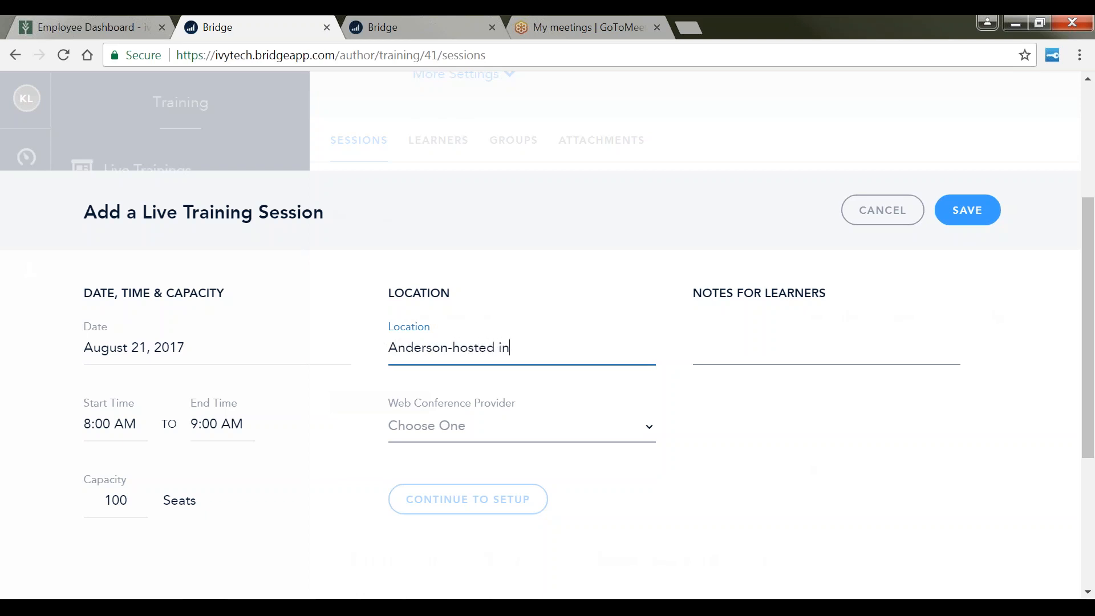
pyautogui.write(' IvyLearn')
# - Add the learner notes "Course ID: F1-ILRN101-01F-F1-201730" and "Duration: three weeks" on separate lines, and save the session
pyautogui.click(718, 355)
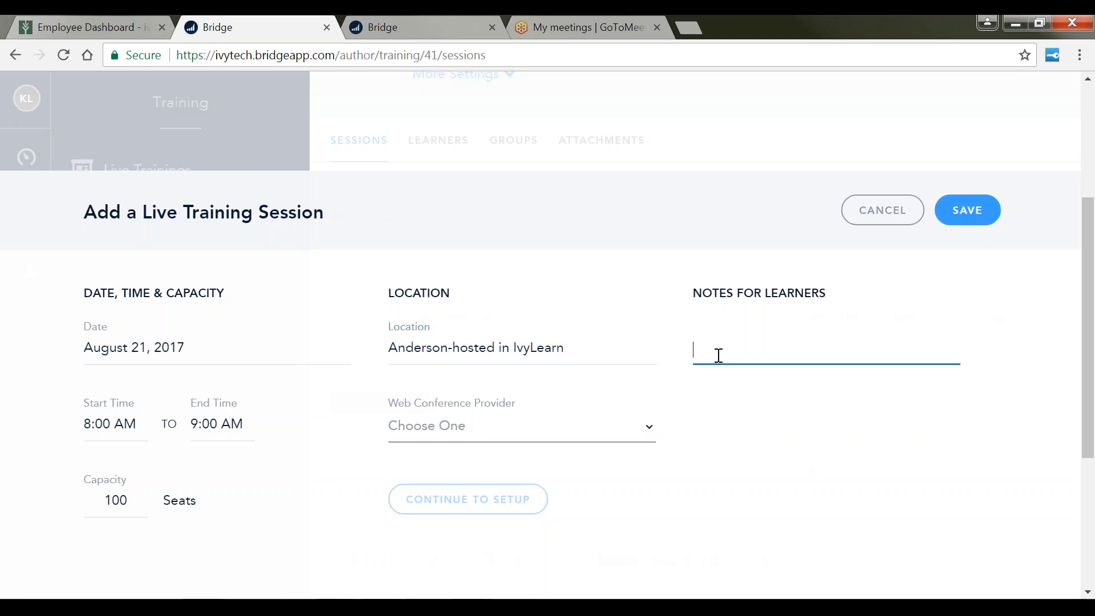
pyautogui.write('Course ID')
pyautogui.write('F1-ILRN101-')
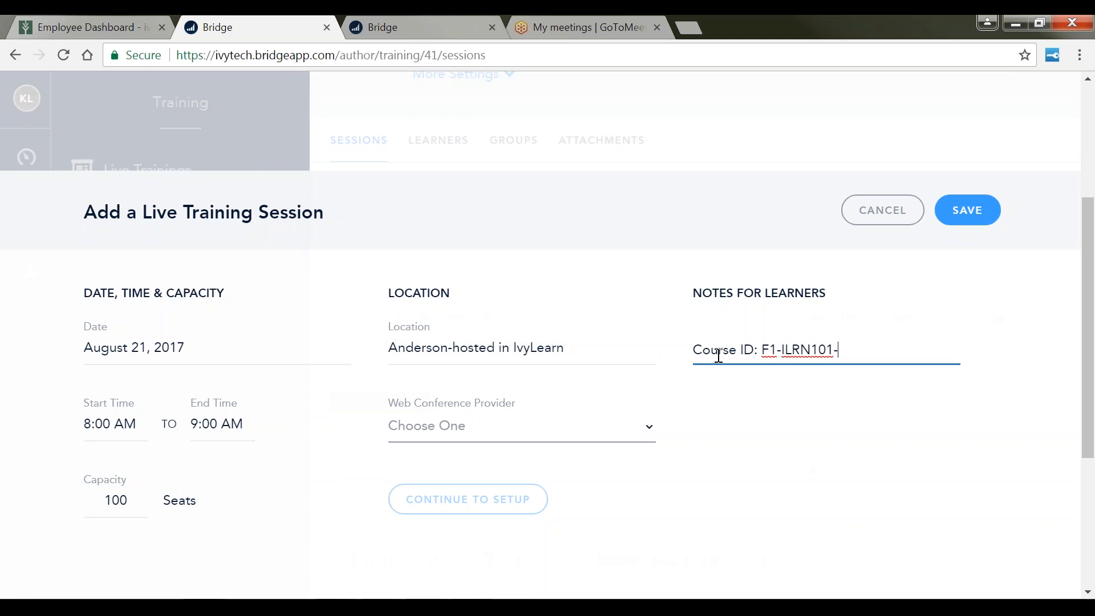
pyautogui.write('01F-F1-201730')
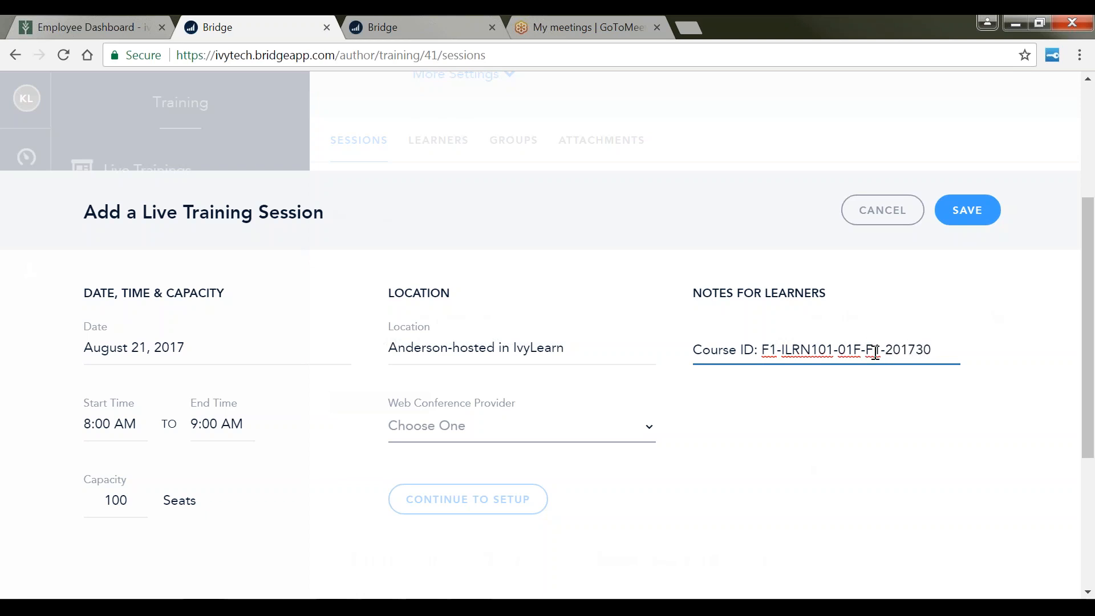
pyautogui.press('Return')
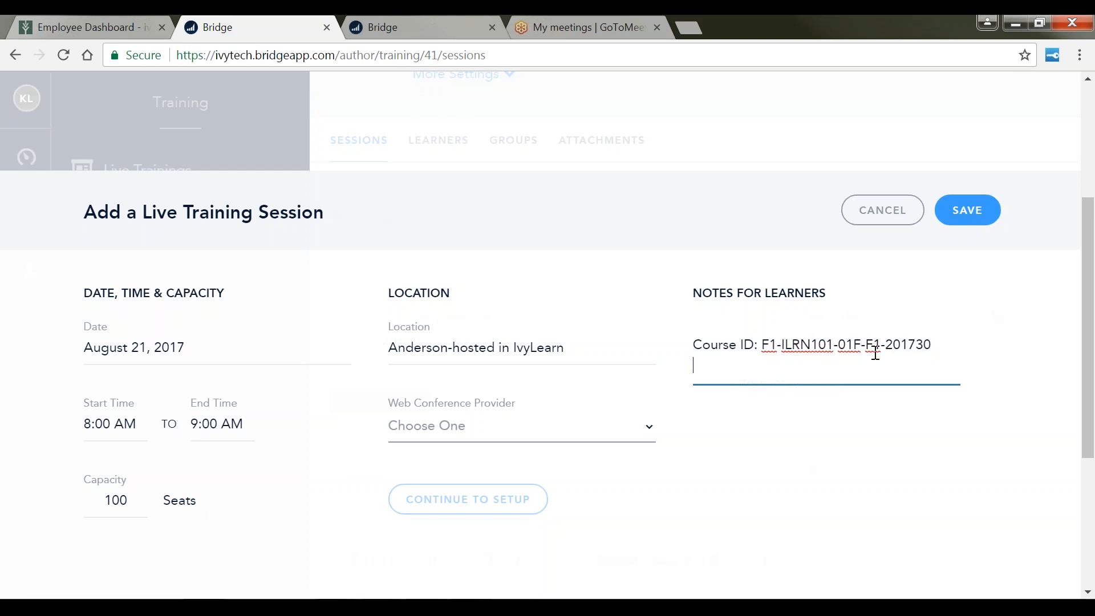
pyautogui.write('Duration: three weeks')
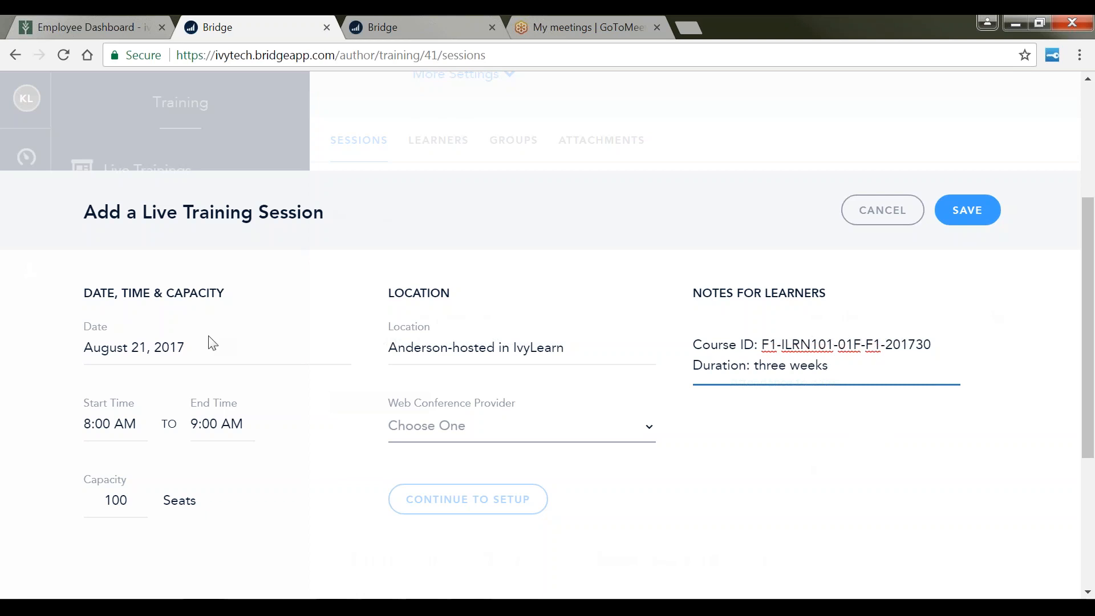
pyautogui.click(967, 210)
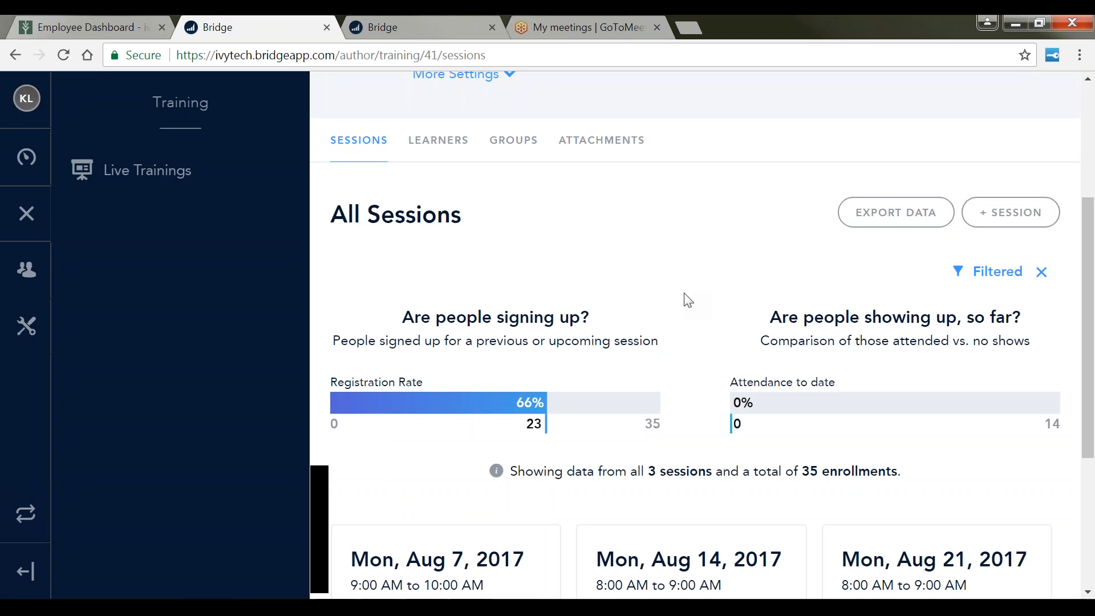
pyautogui.scroll(-3, 685, 298)
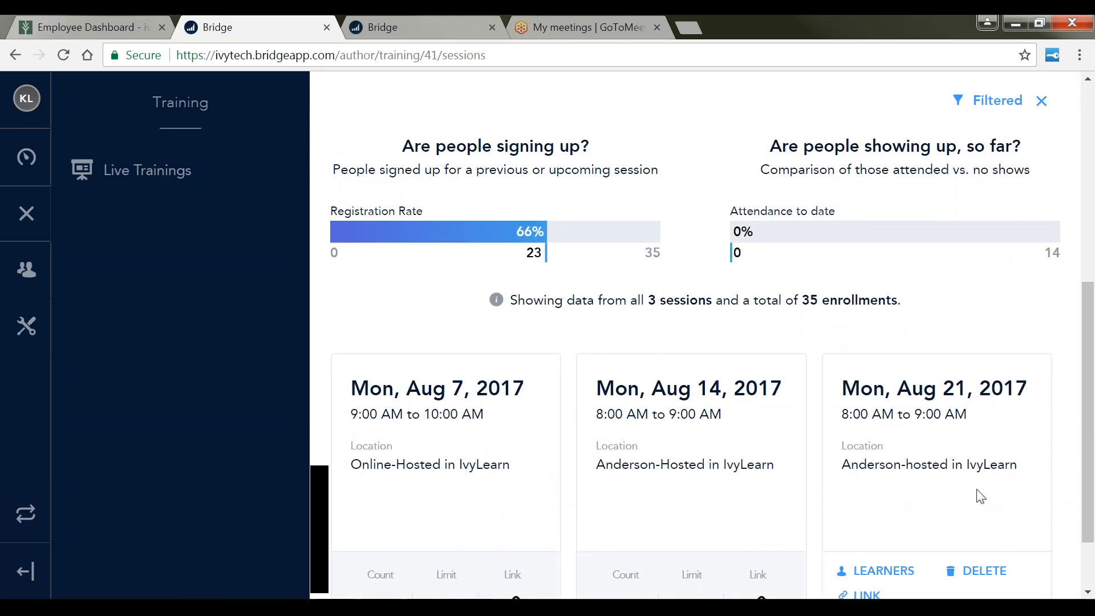
# - Review the training's session cards, checking the dates, locations, enrollment counts and options of the August 21, 2017 session
pyautogui.scroll(-2, 975, 502)
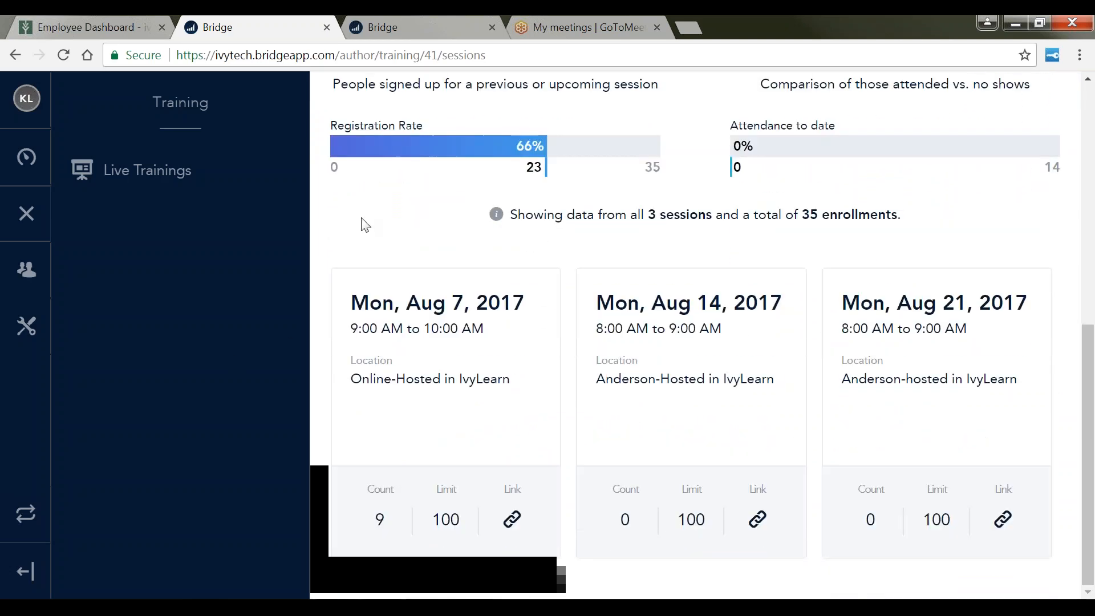
pyautogui.moveTo(376, 417)
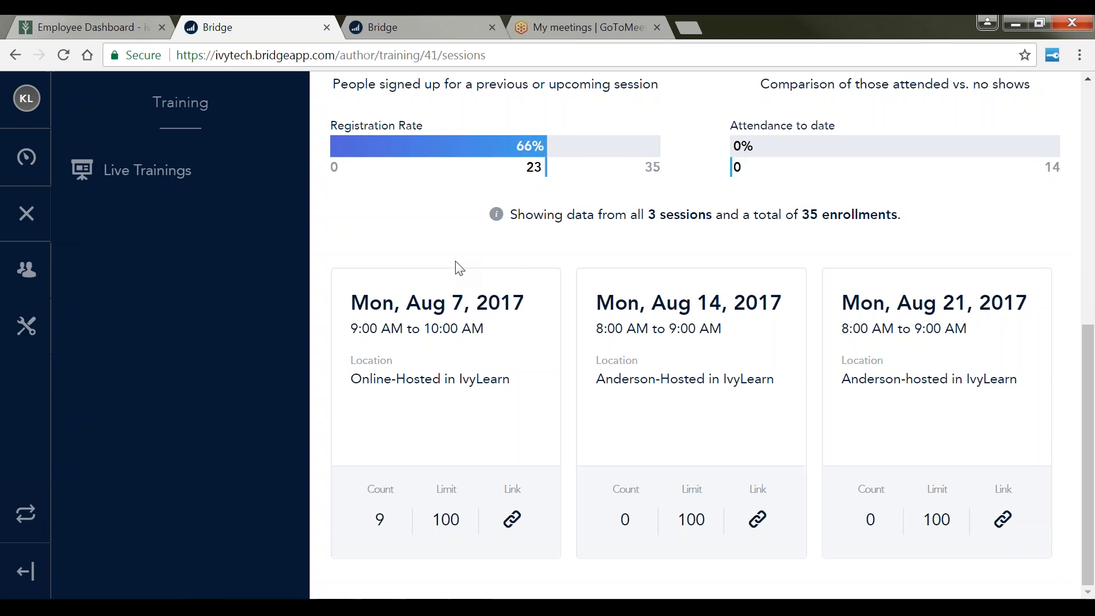
pyautogui.moveTo(1034, 487)
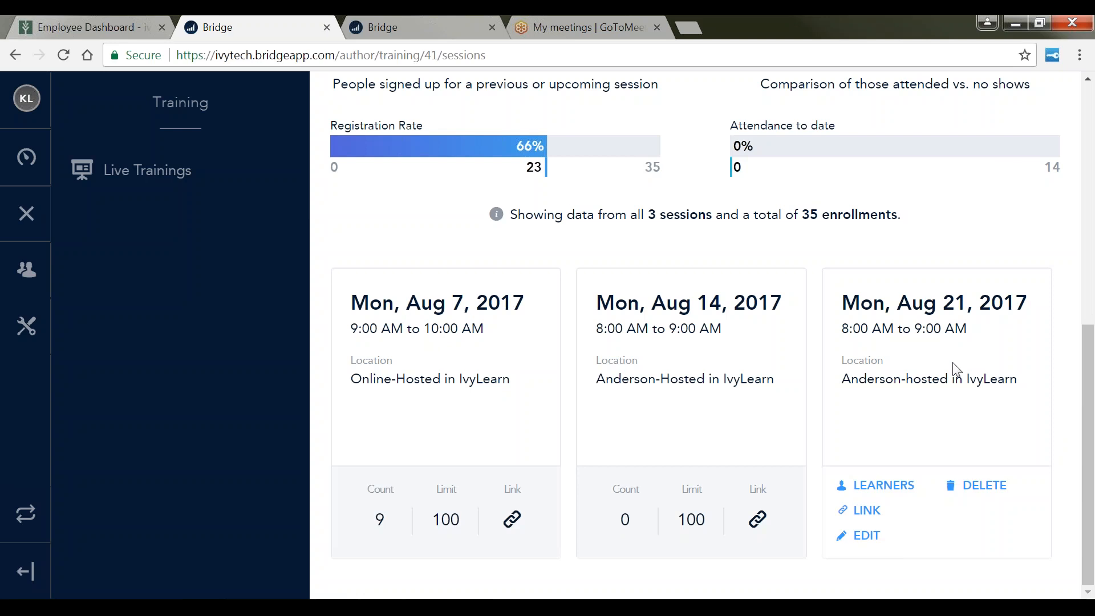
# - Open the training's learner list and examine which session each learner is registered for
pyautogui.moveTo(1088, 374); pyautogui.dragTo(1090, 226)
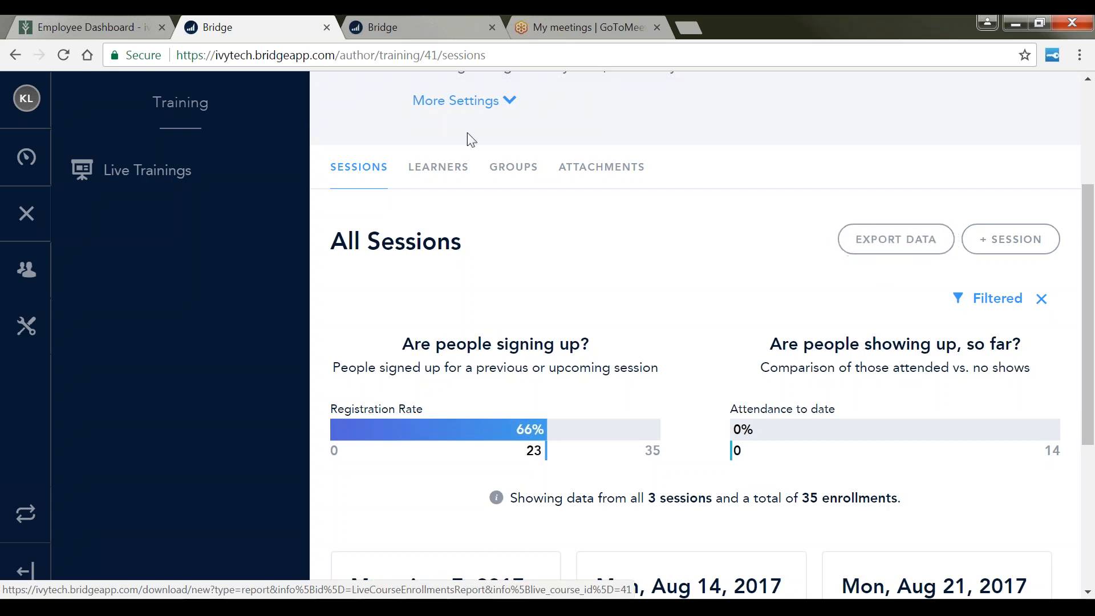
pyautogui.click(447, 173)
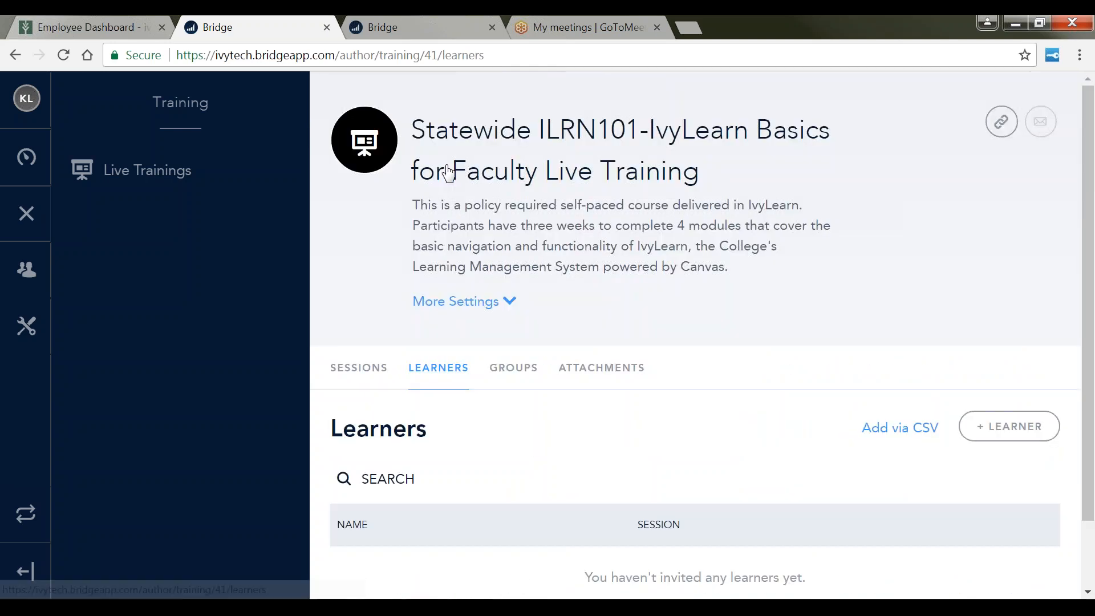
pyautogui.scroll(-2, 786, 325)
pyautogui.scroll(-2, 644, 314)
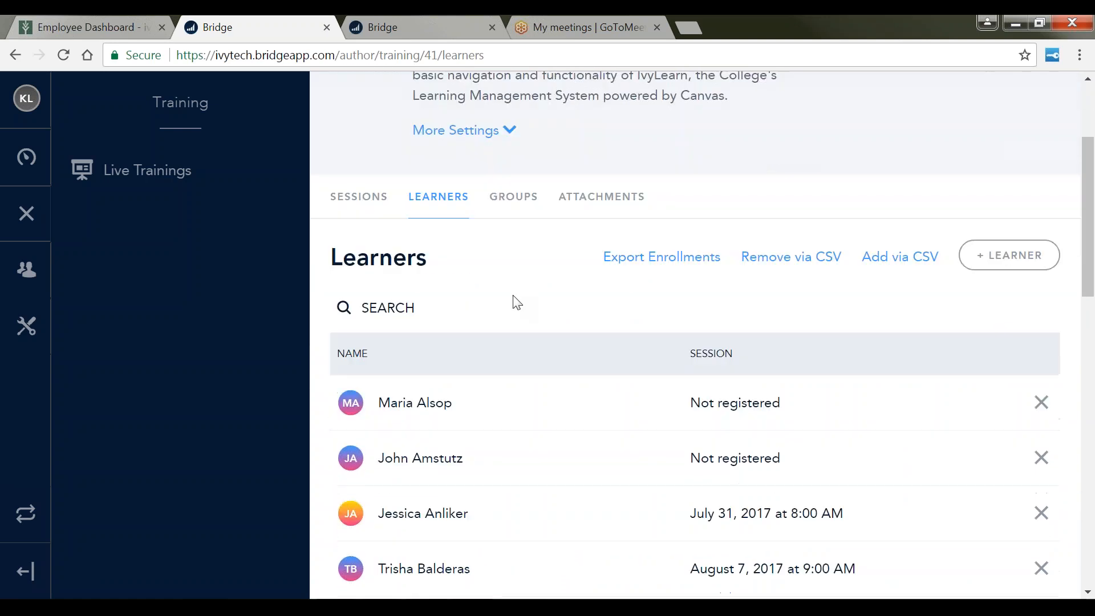
pyautogui.scroll(-2, 521, 310)
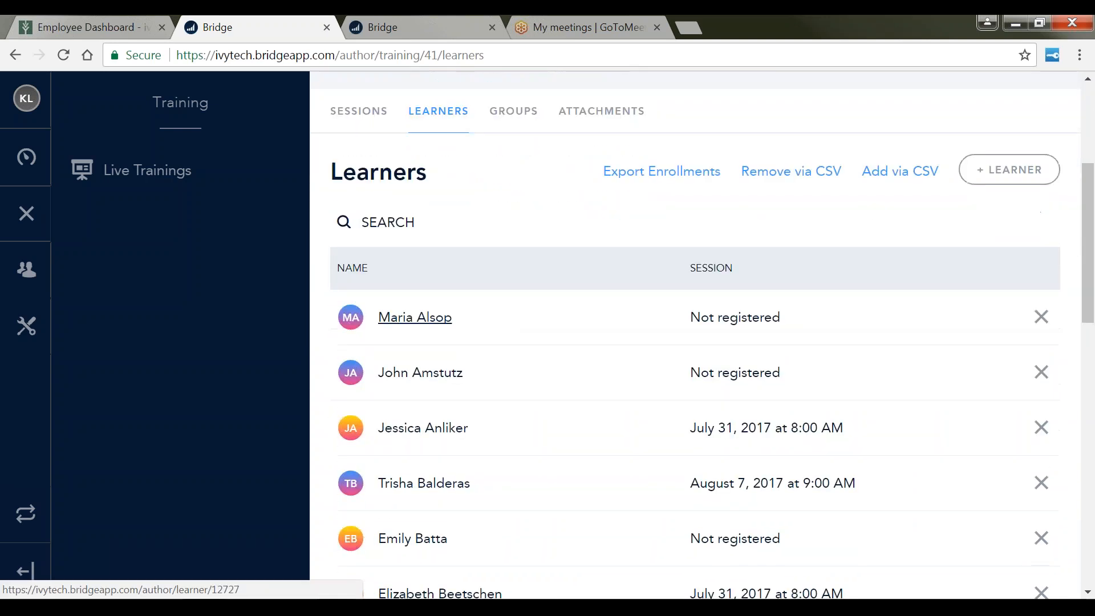
pyautogui.scroll(-3, 419, 305)
pyautogui.scroll(4, 525, 313)
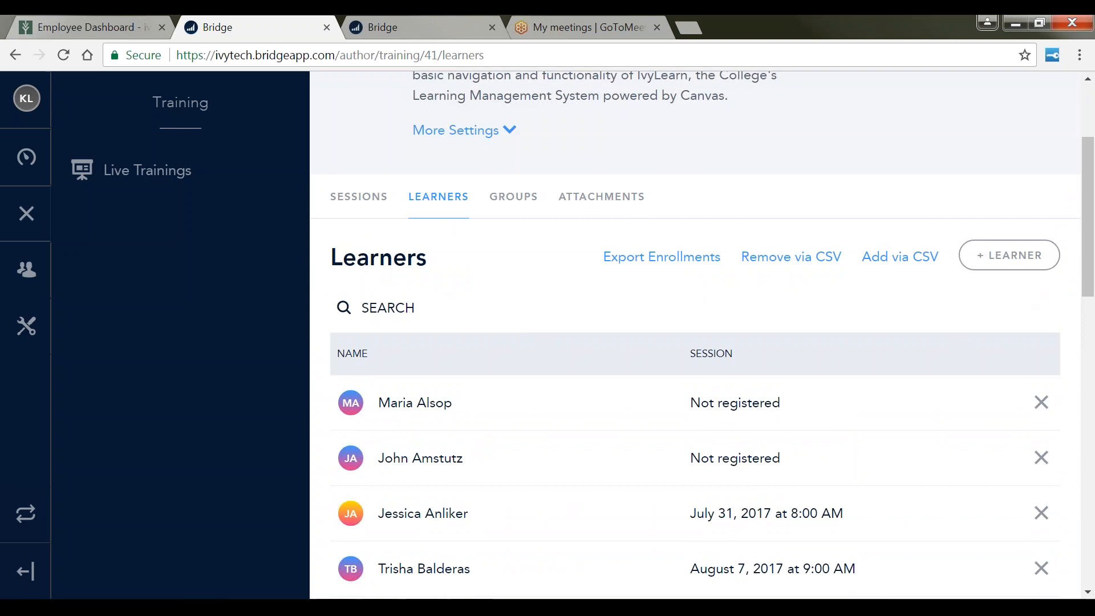
pyautogui.scroll(-4, 572, 306)
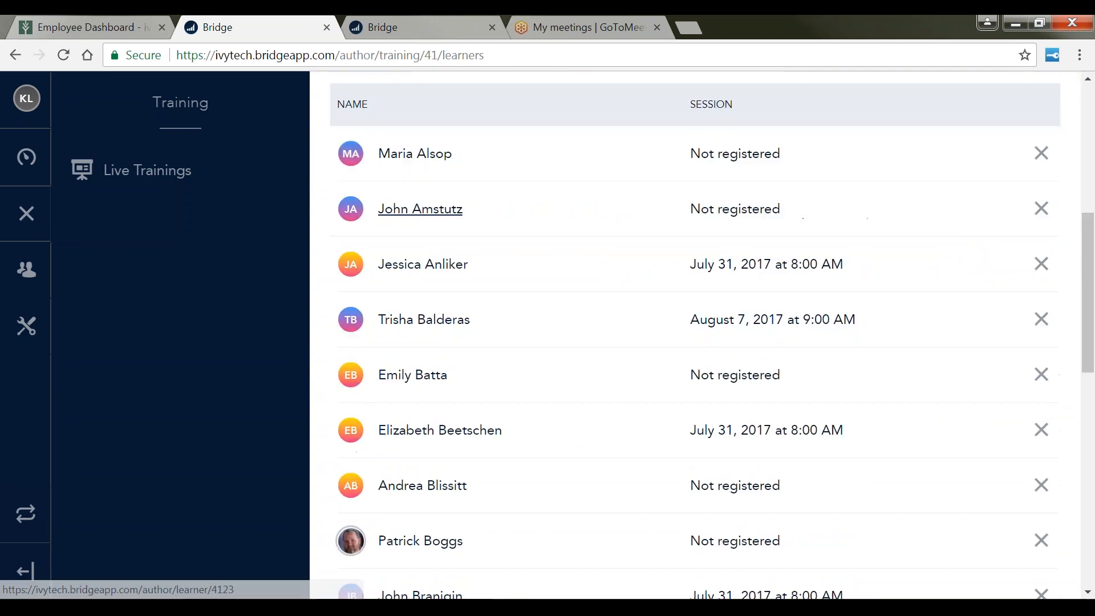
pyautogui.scroll(-11, 422, 342)
pyautogui.scroll(7, 422, 342)
pyautogui.scroll(11, 477, 413)
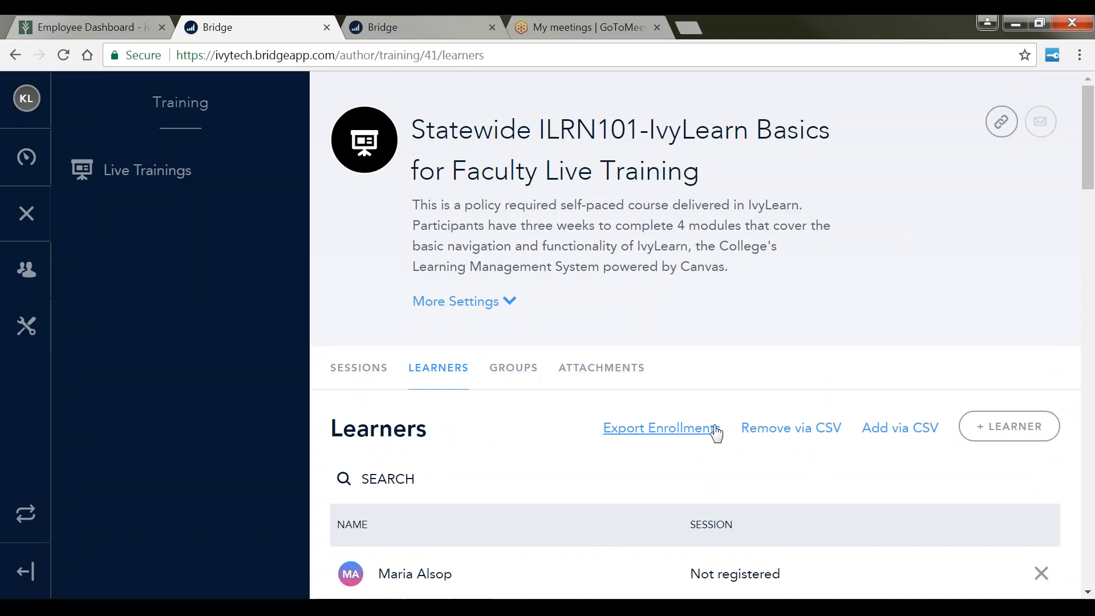
# - Export the training's learner enrollments and close the download page once the file has been downloaded
pyautogui.click(667, 429)
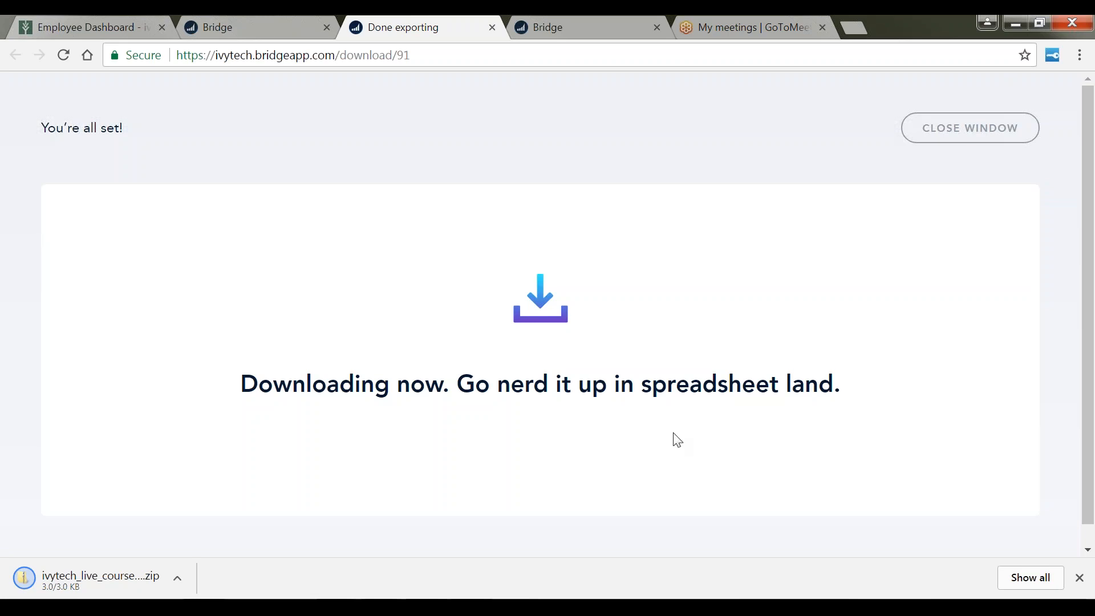
pyautogui.click(492, 27)
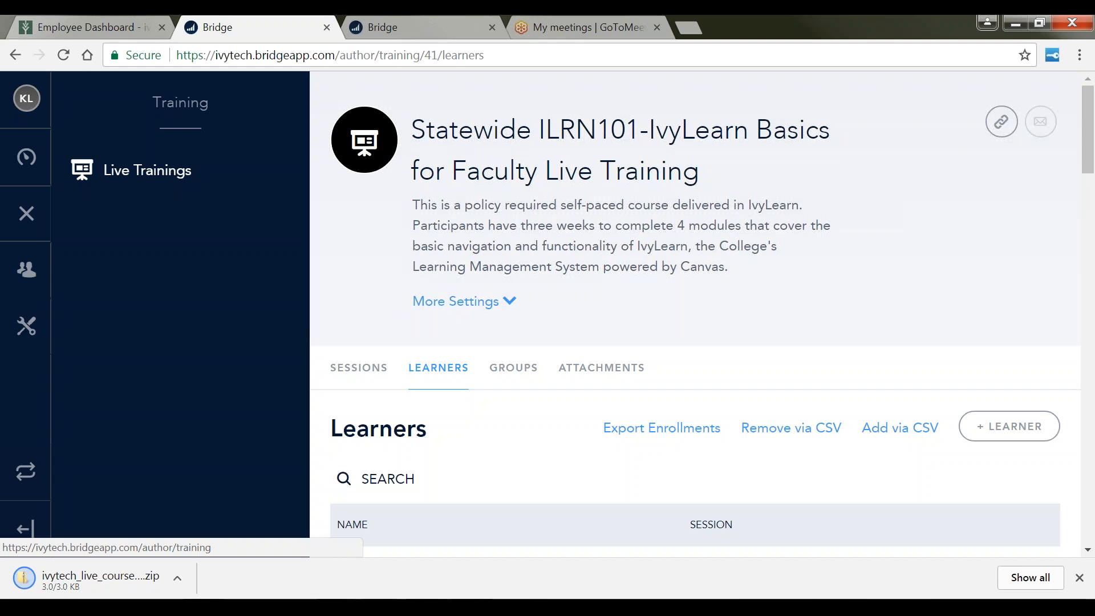
# - Reopen the Statewide ILRN101 training from the live trainings list and start a new session dated August 28, 2017
pyautogui.click(147, 170)
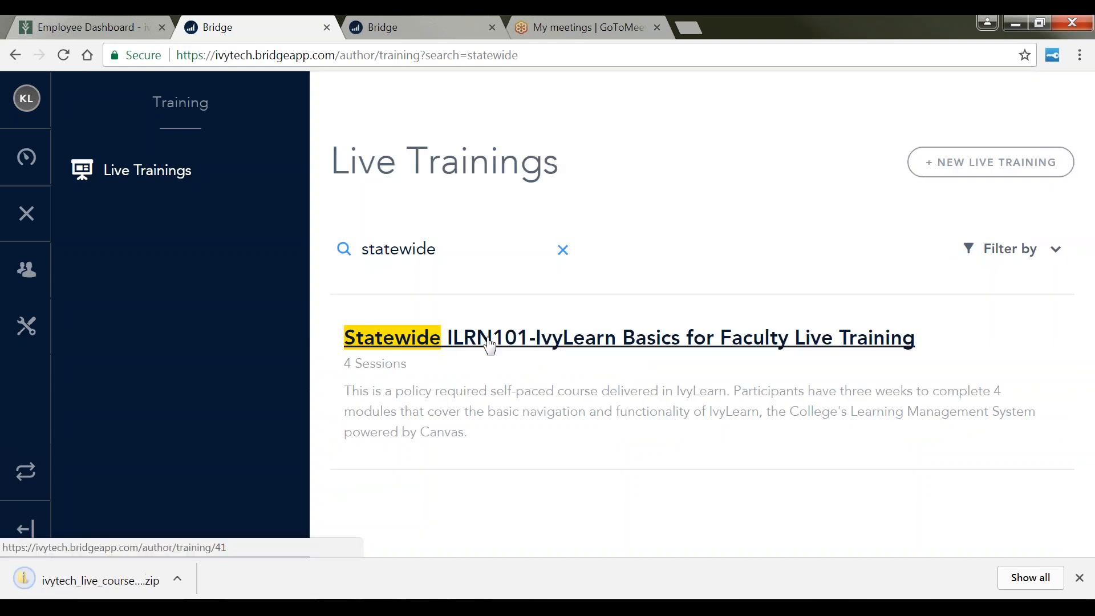
pyautogui.click(557, 342)
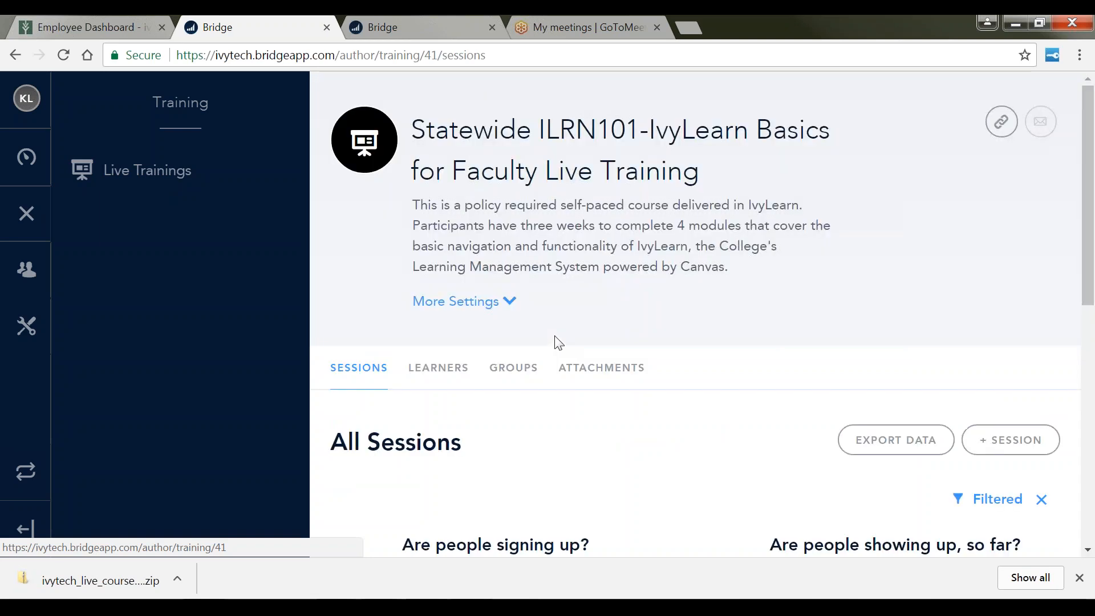
pyautogui.scroll(-1, 605, 439)
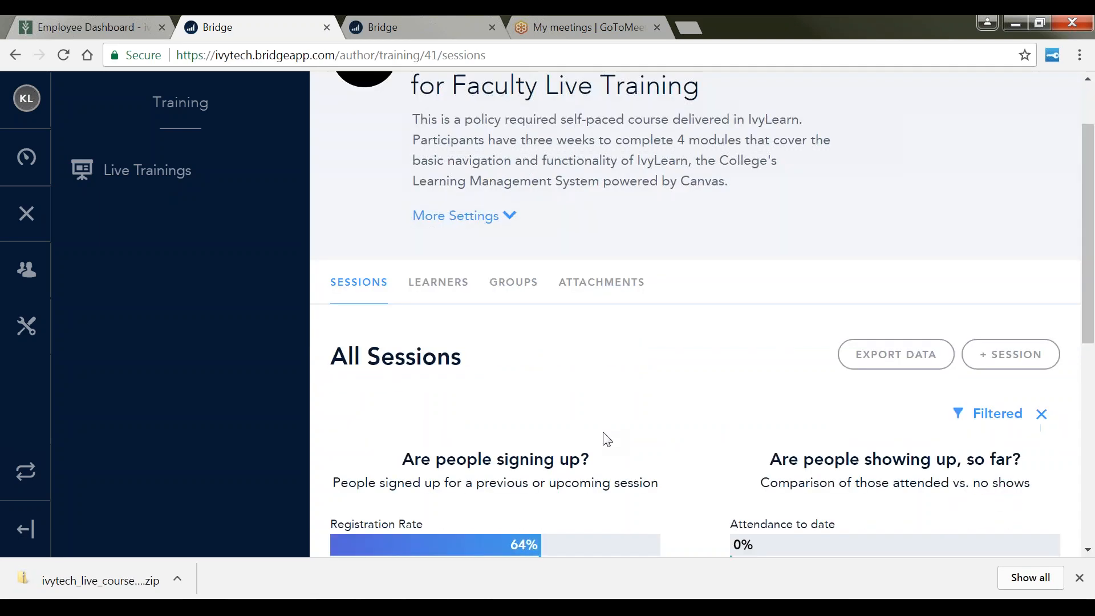
pyautogui.click(1014, 365)
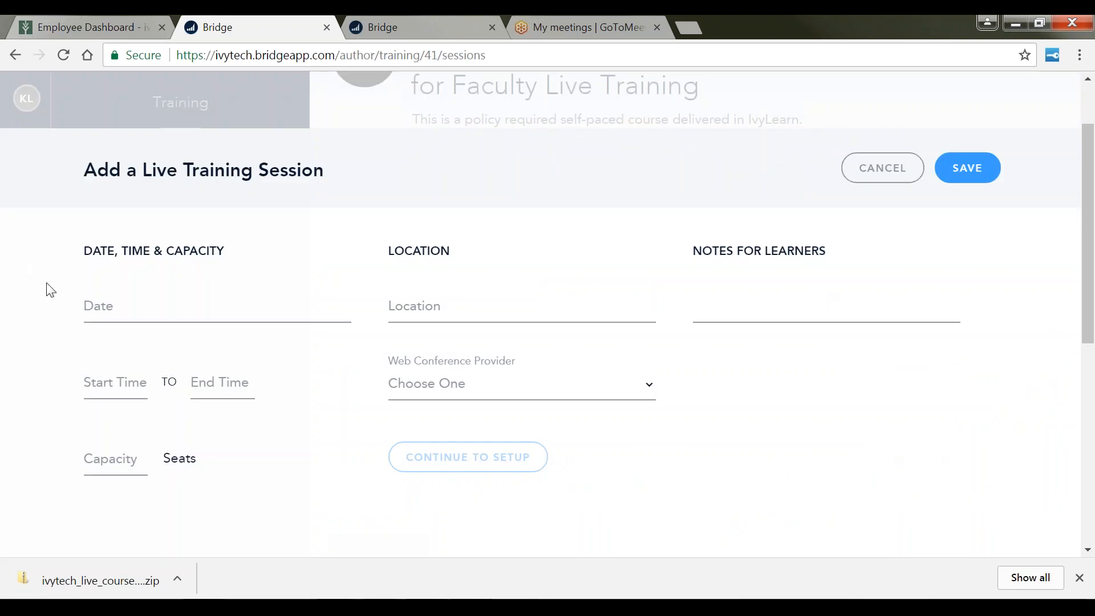
pyautogui.click(93, 308)
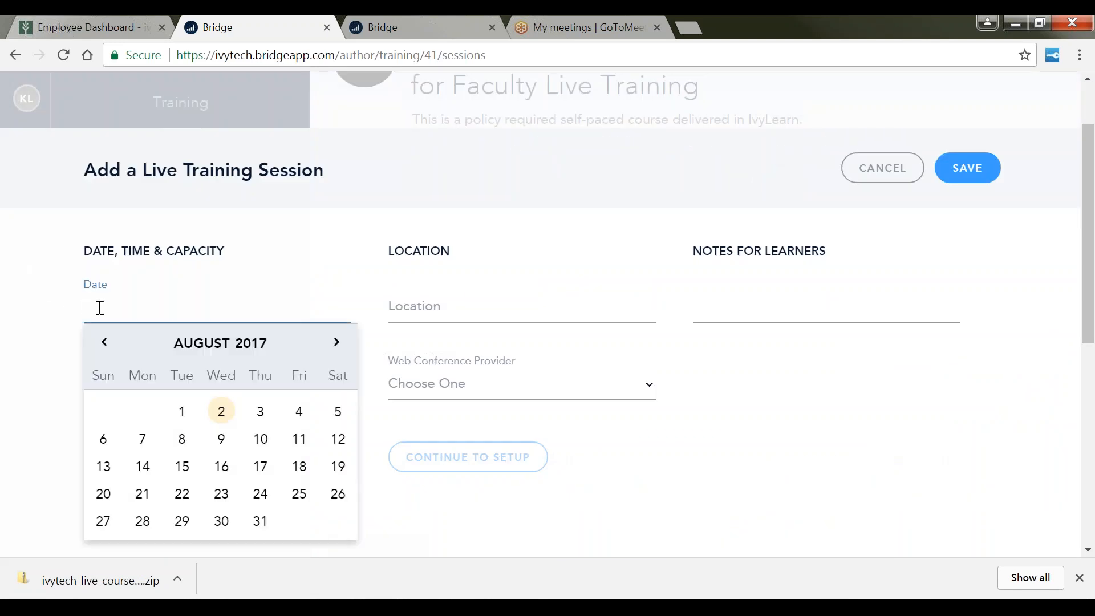
pyautogui.click(142, 521)
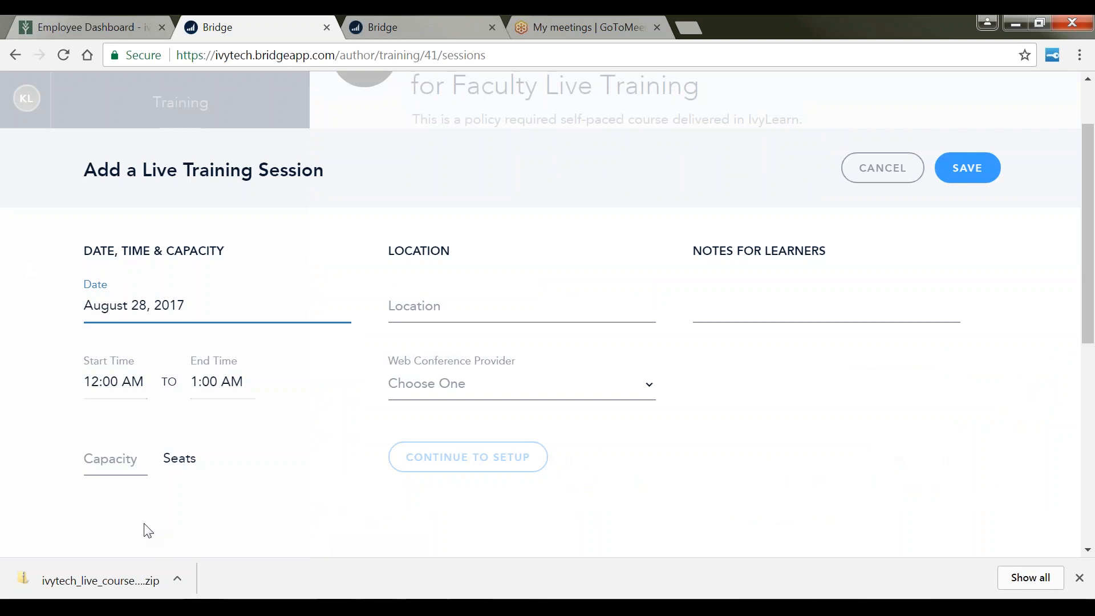
# - Set the new session's time to 8:00 AM through 9:00 AM and its capacity to 100 seats
pyautogui.click(88, 382)
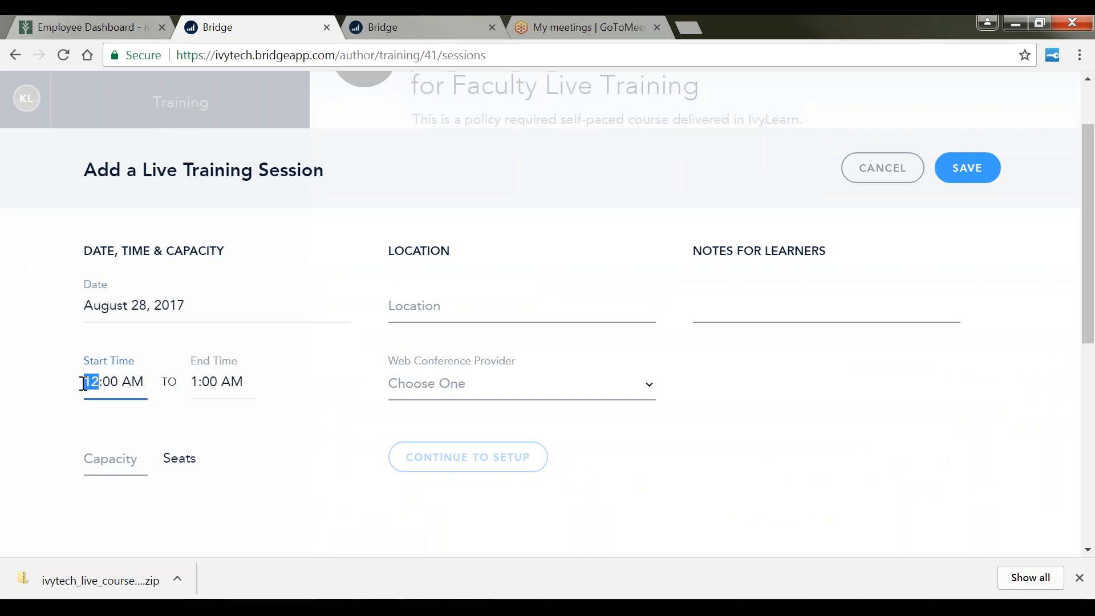
pyautogui.write('8')
pyautogui.click(193, 381)
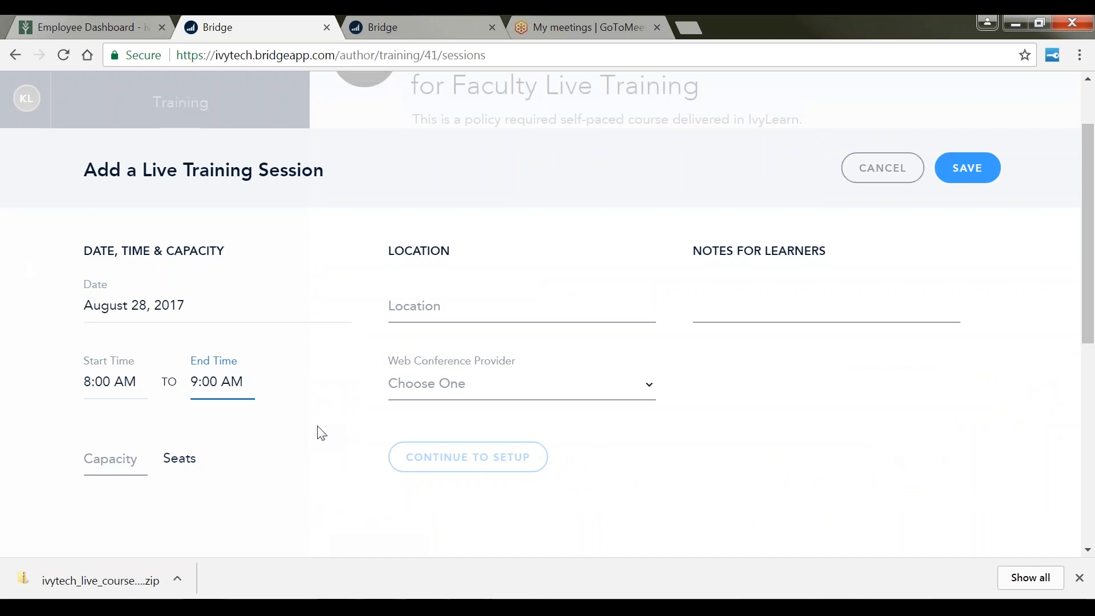
pyautogui.click(102, 465)
pyautogui.write('100')
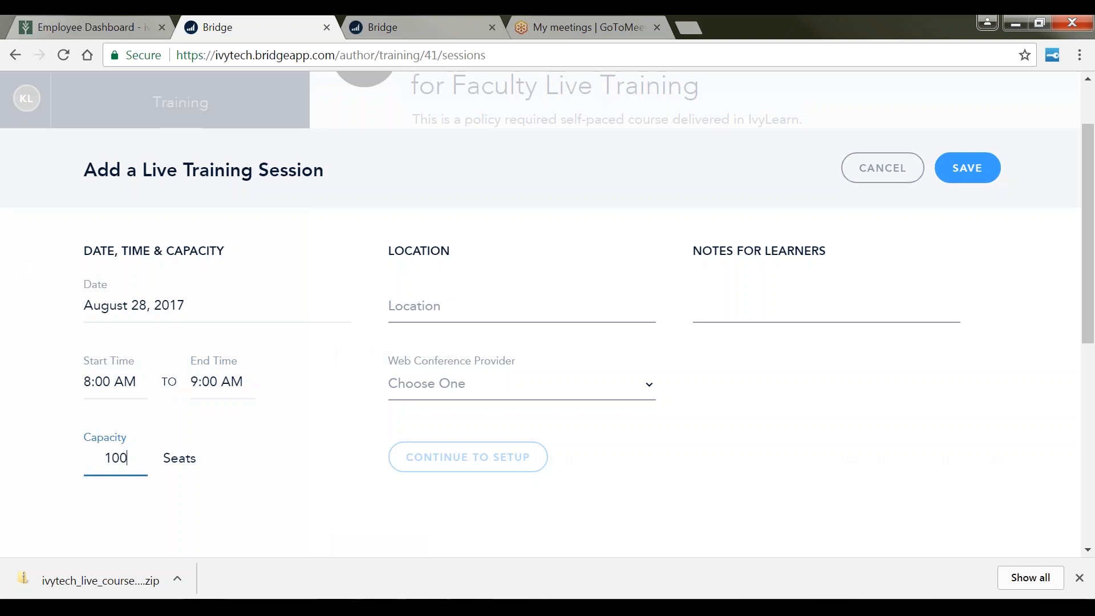
# - Enter "Muncie-hosted in IvyLearn" as the session's location
pyautogui.click(441, 306)
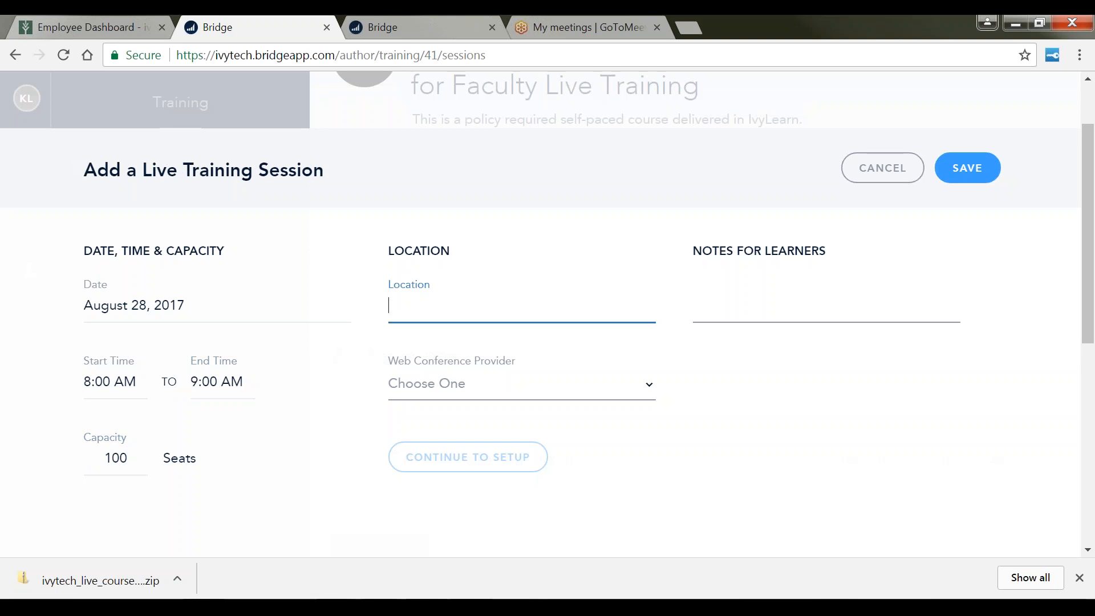
pyautogui.write('Muncie-hosted in IvyL')
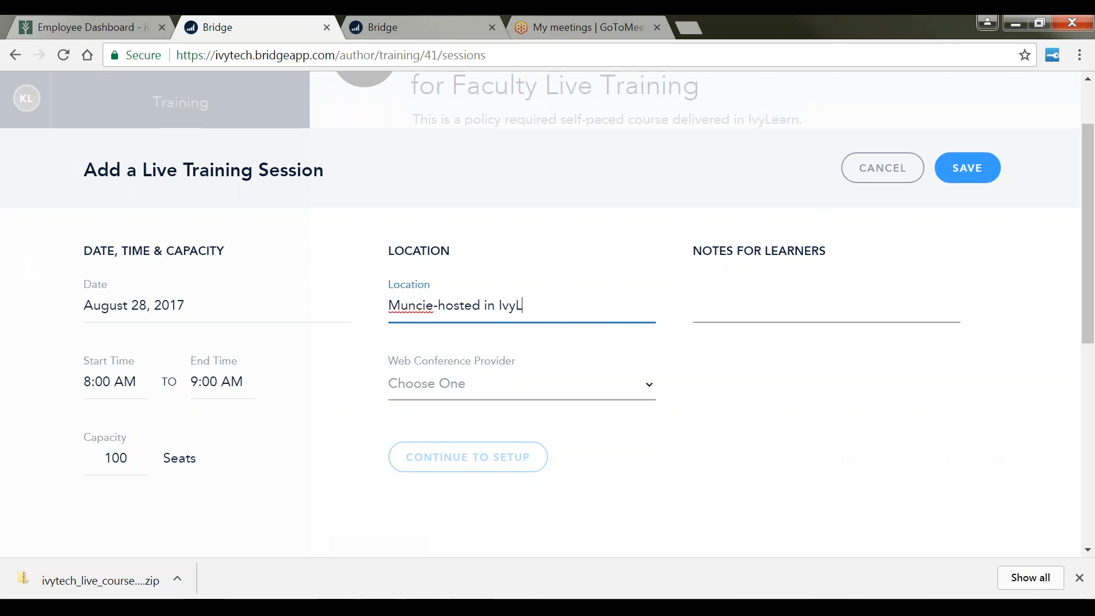
pyautogui.write('earn')
# - Add the learner note "Course ID: F1-ILRN101-02F-F1-201730" and save the session
pyautogui.click(722, 307)
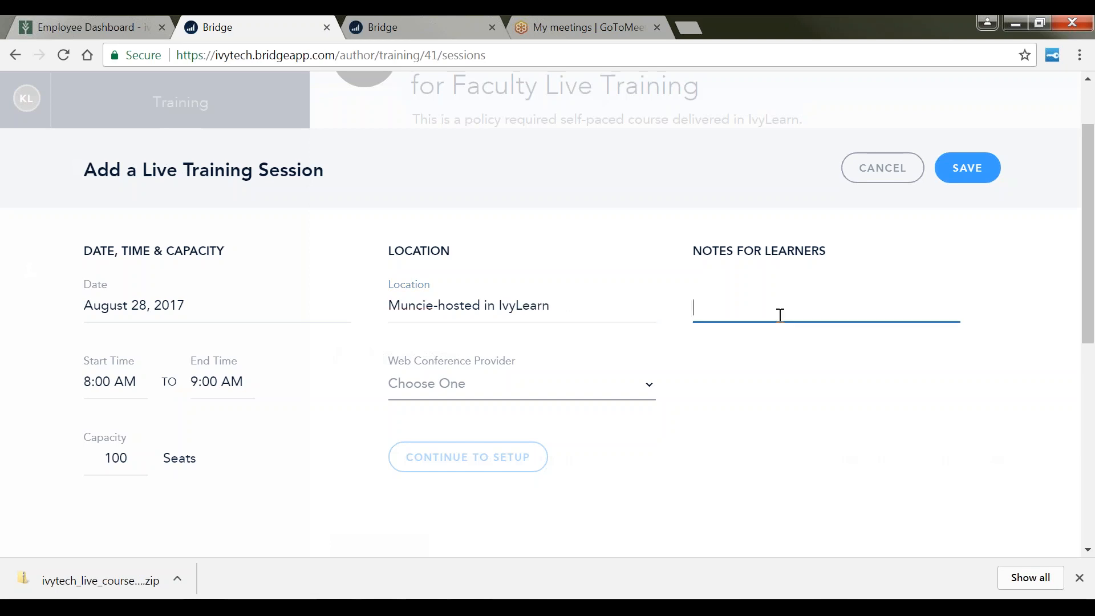
pyautogui.write('Course ID')
pyautogui.write('L')
pyautogui.press('BackSpace')
pyautogui.press('BackSpace')
pyautogui.write(':')
pyautogui.write('F1-LRN101')
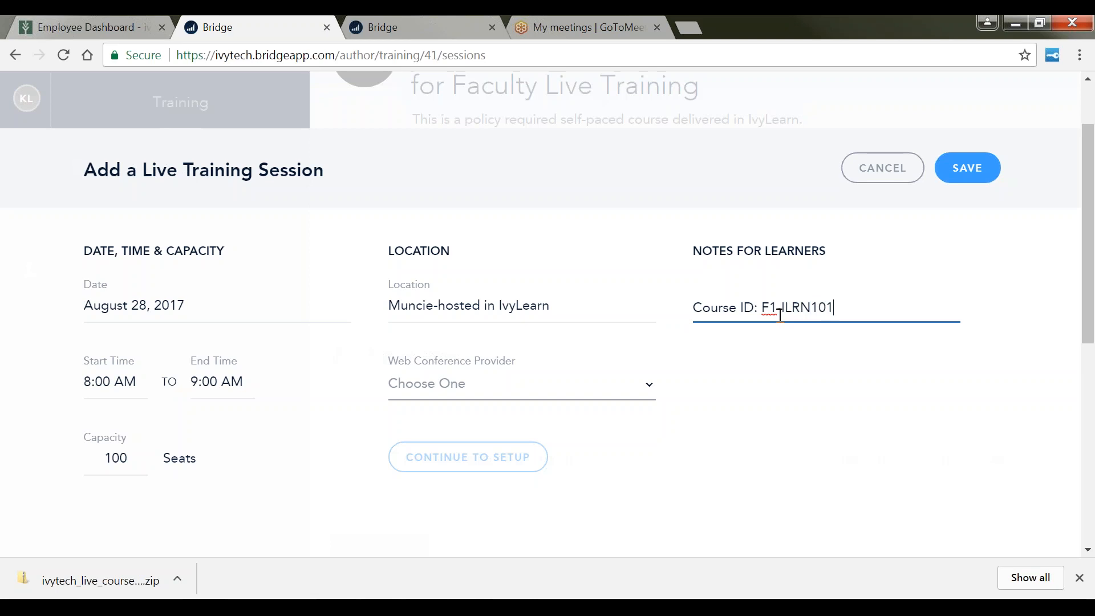
pyautogui.write('-')
pyautogui.write(')2')
pyautogui.press('BackSpace')
pyautogui.press('BackSpace')
pyautogui.write('02F-F1-20173')
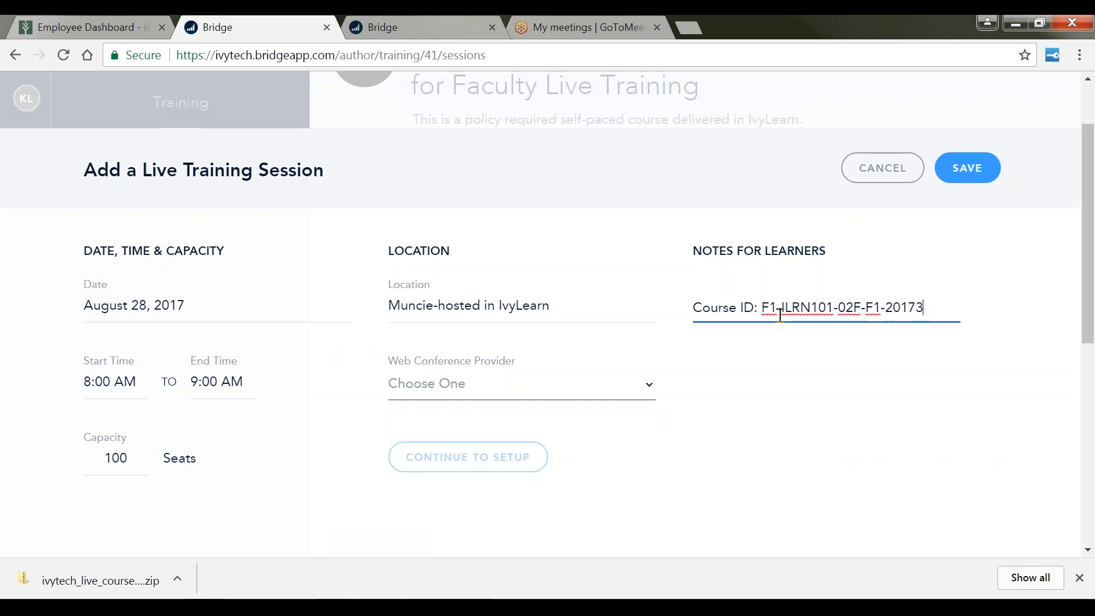
pyautogui.write('0')
pyautogui.click(980, 176)
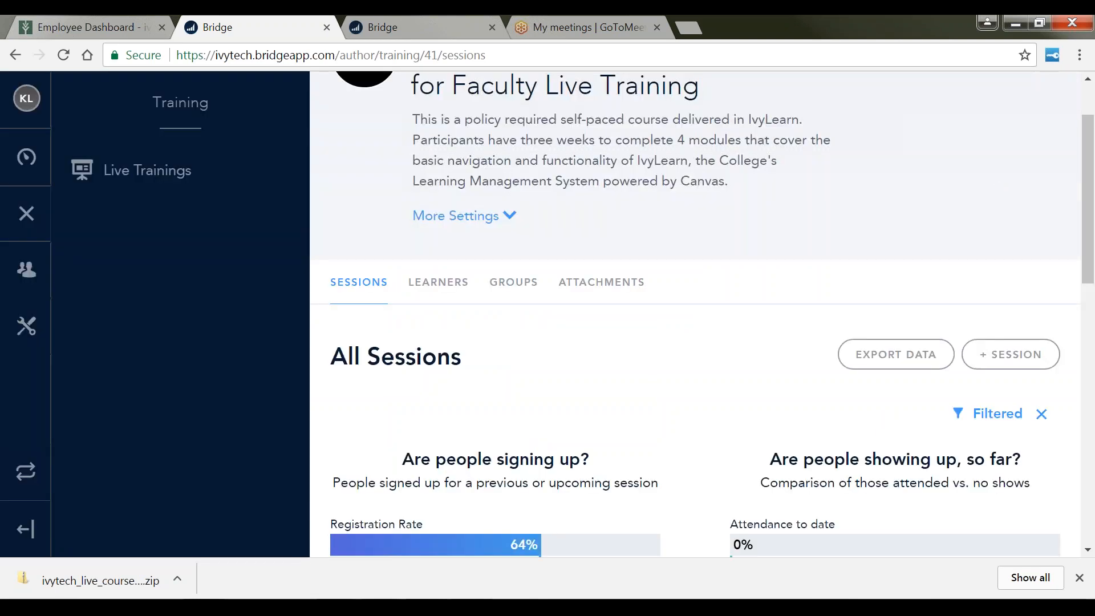
# - Check the August 28, 2017 Muncie session's card among the training's listed sessions
pyautogui.scroll(-5, 750, 281)
pyautogui.scroll(-3, 651, 277)
pyautogui.scroll(-3, 645, 528)
pyautogui.moveTo(466, 361)
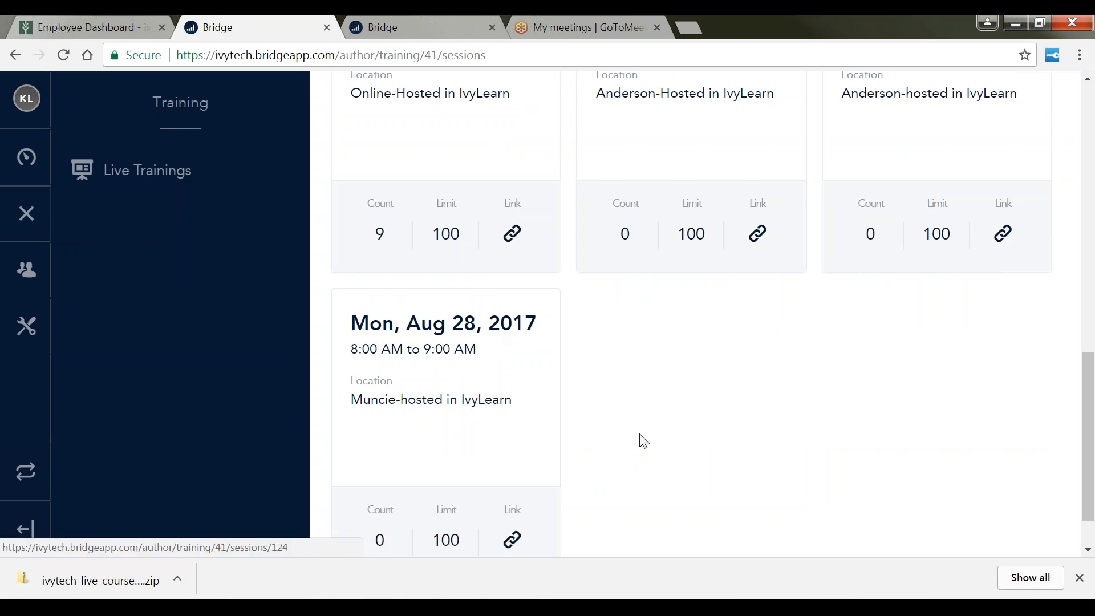
pyautogui.scroll(3, 699, 460)
pyautogui.scroll(-2, 699, 460)
pyautogui.scroll(6, 700, 459)
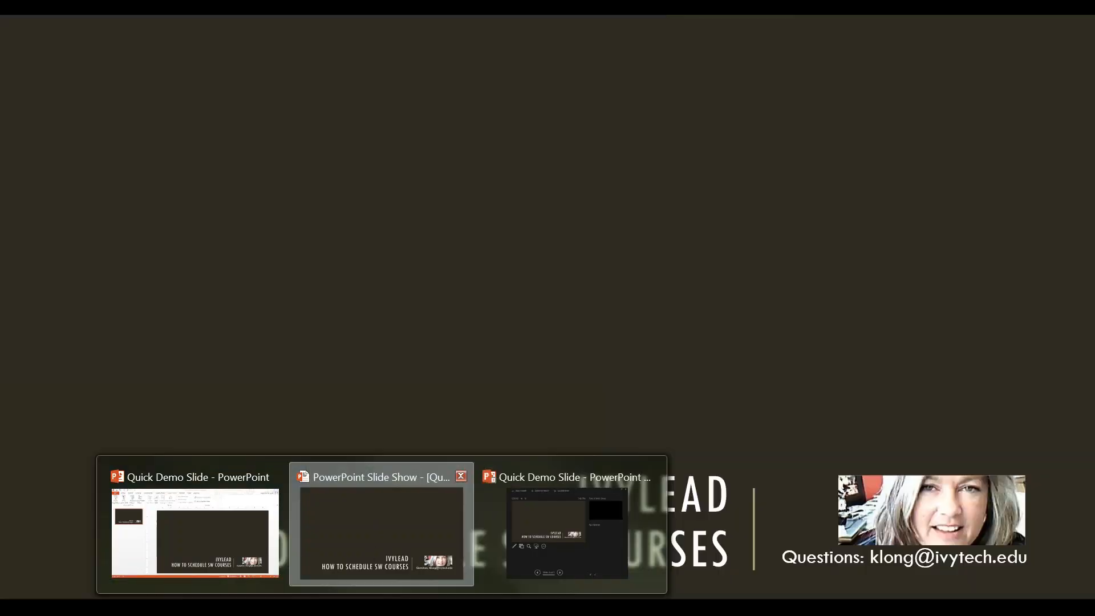
# - Switch to the PowerPoint slide show with the "IvyLEAD How to Schedule SW Courses" slide
pyautogui.click(375, 546)
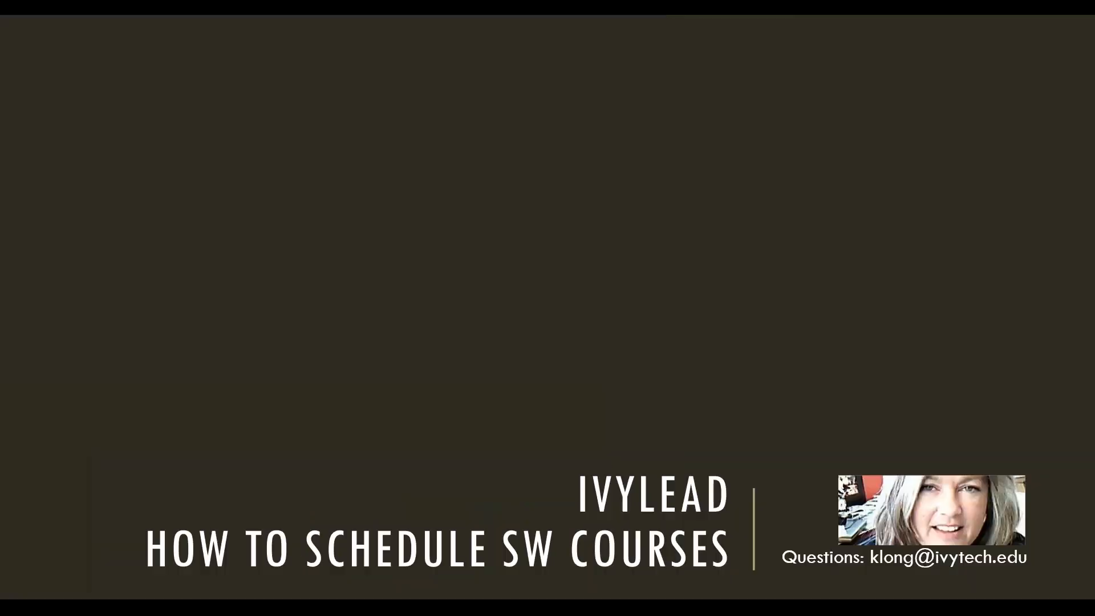